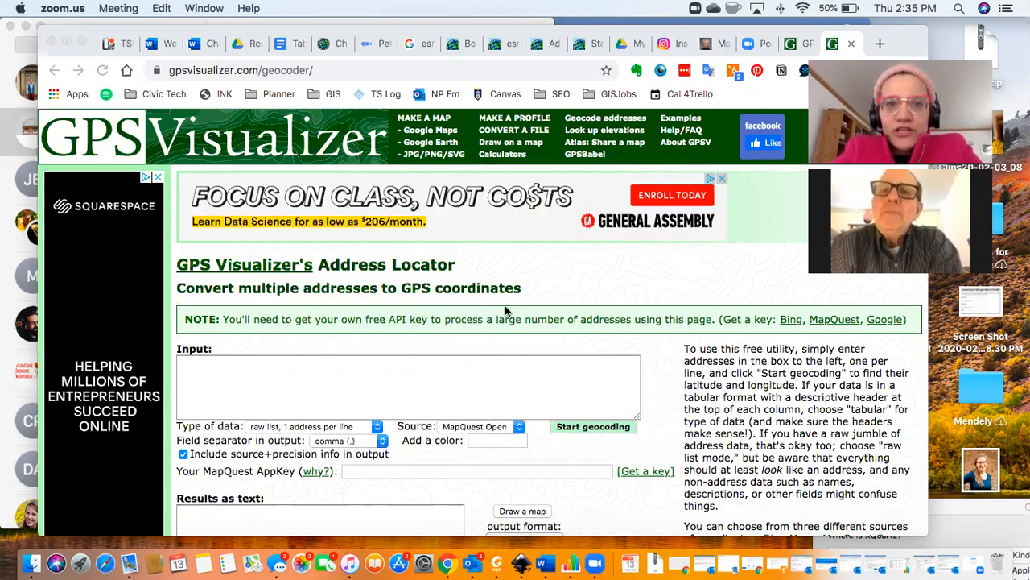
# Close the unneeded browser tabs from the MWRD map page through the map-made-by-hand article, and return to GPS Visualizer's Address Locator.
pyautogui.click(346, 42)
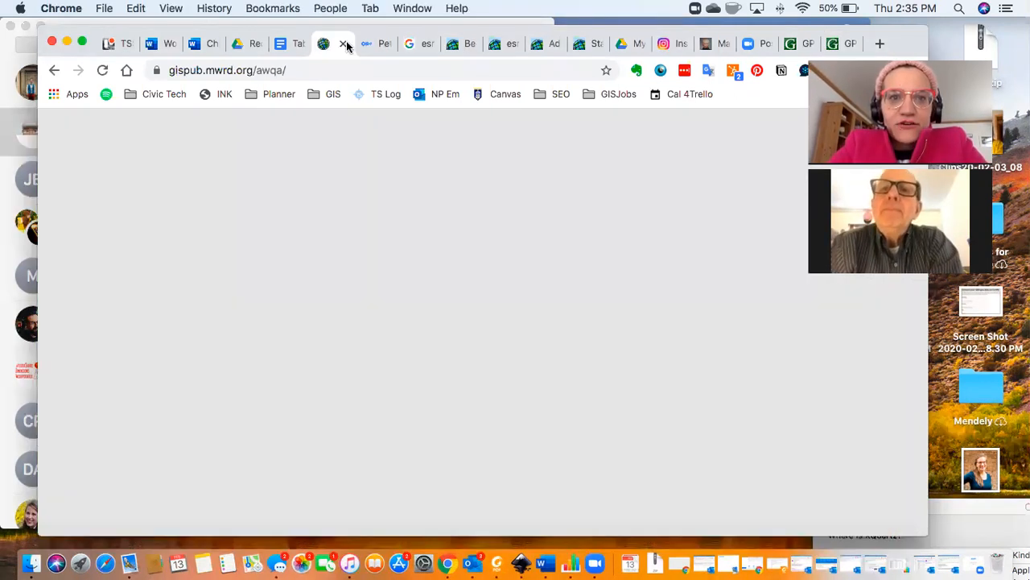
pyautogui.click(346, 45)
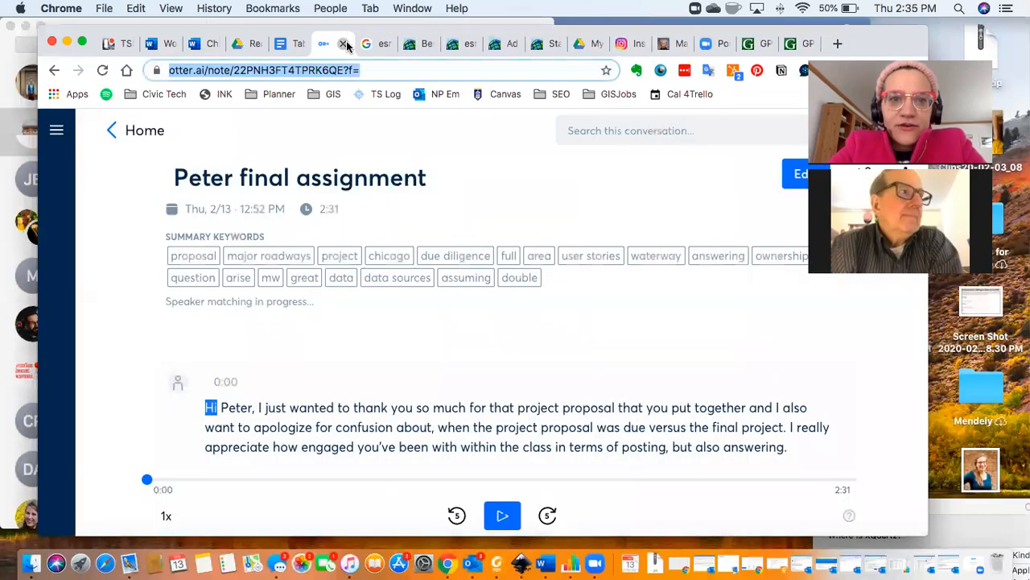
pyautogui.click(344, 43)
pyautogui.click(345, 43)
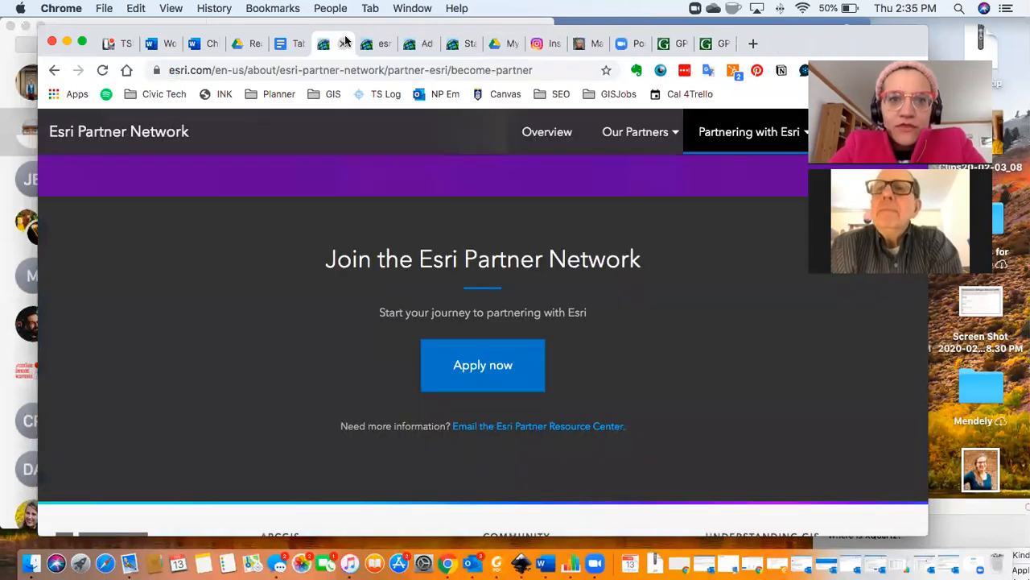
pyautogui.click(344, 42)
pyautogui.click(343, 44)
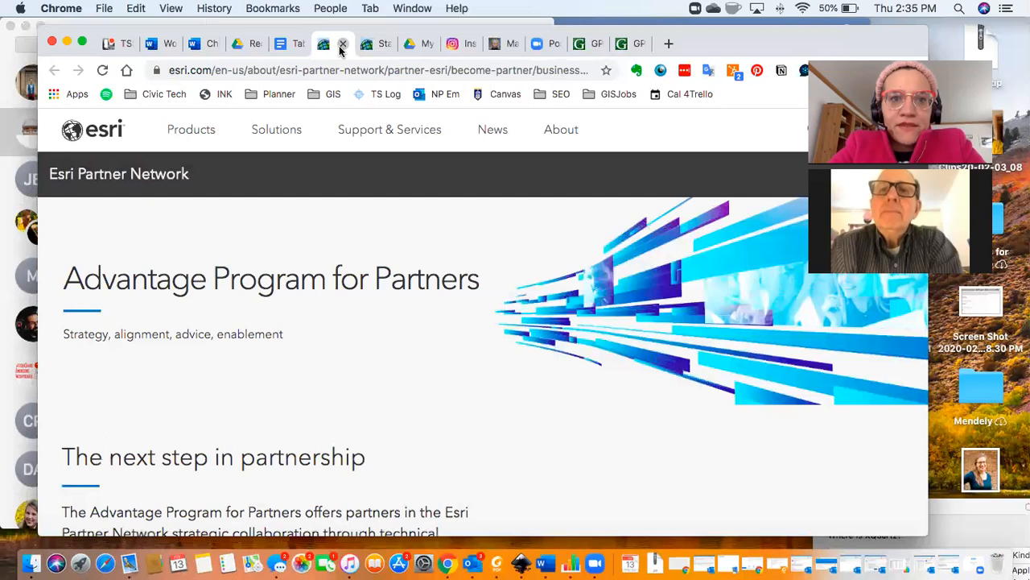
pyautogui.click(342, 44)
pyautogui.click(342, 45)
pyautogui.click(342, 44)
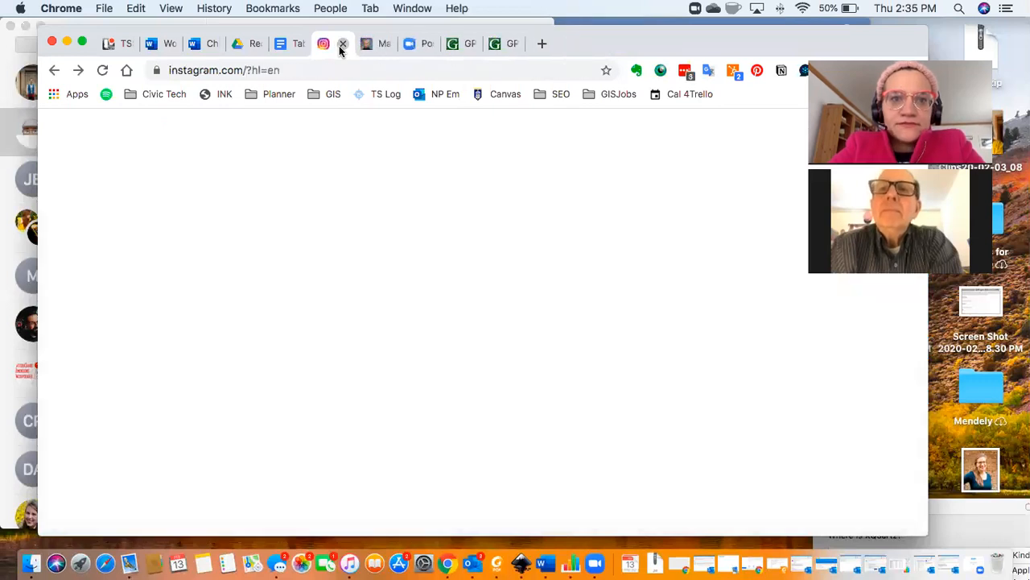
pyautogui.click(342, 45)
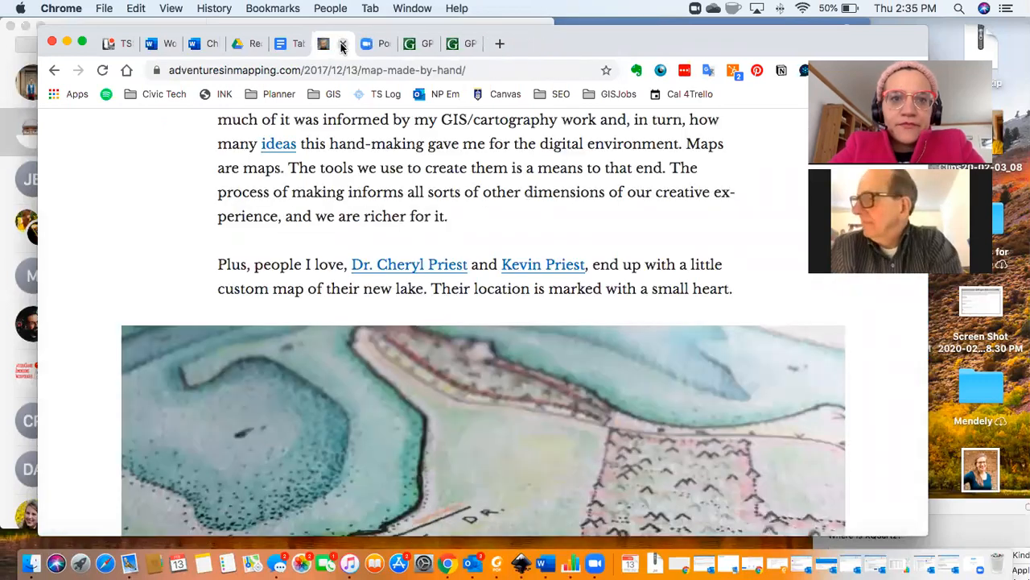
pyautogui.click(342, 44)
pyautogui.click(417, 43)
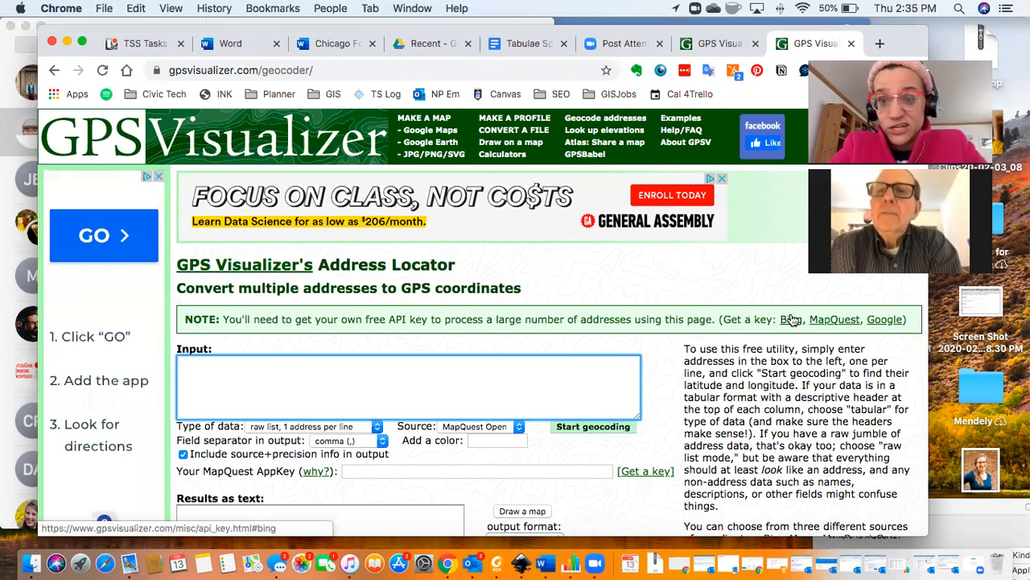
# Open GPS Visualizer's instructions for obtaining a Bing Maps API key and read through them.
pyautogui.click(792, 320)
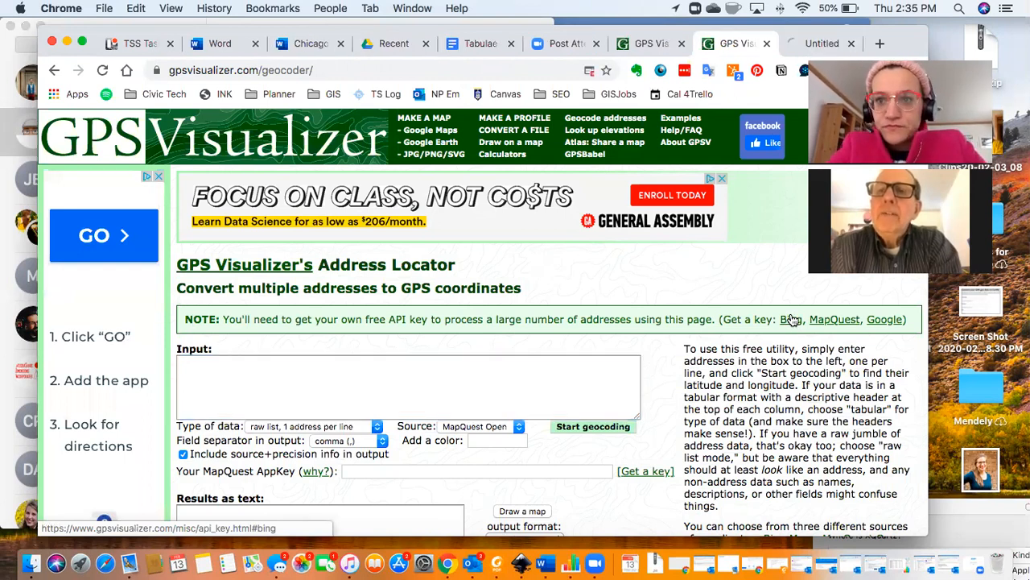
pyautogui.click(795, 46)
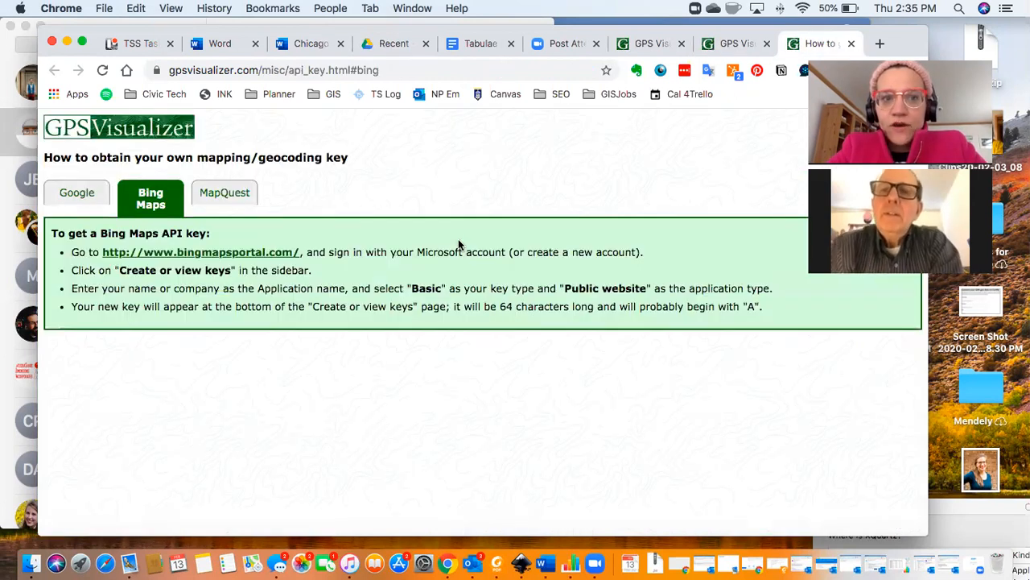
pyautogui.scroll(1, 285, 243)
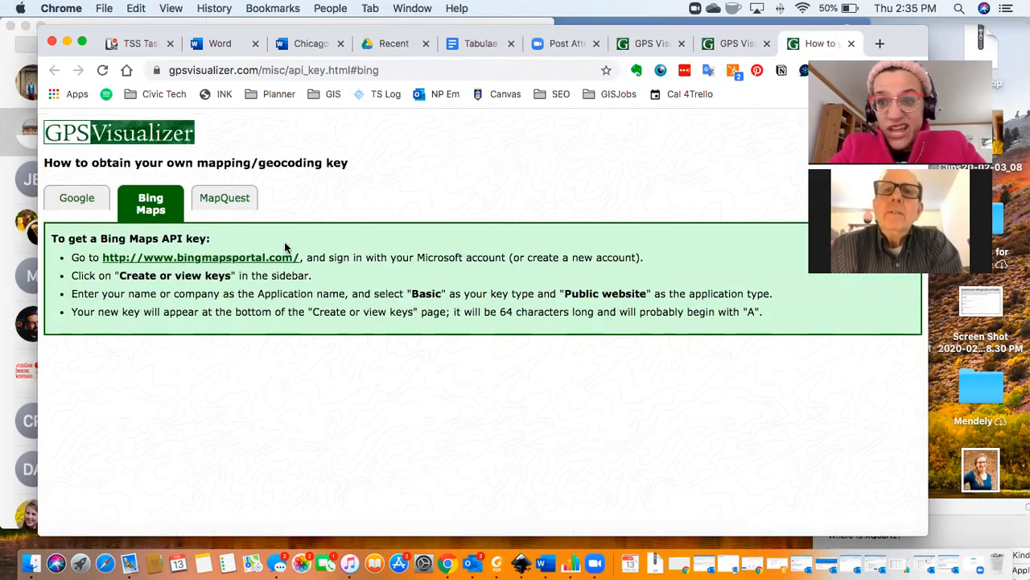
pyautogui.scroll(-1, 285, 245)
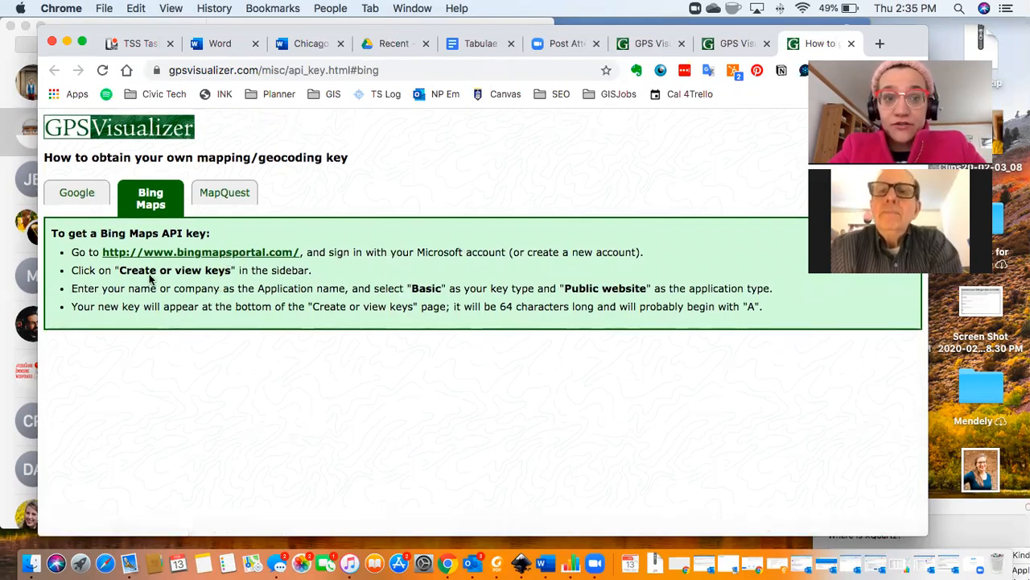
# Open the Bing Maps Dev Center from the key instructions and sign in with the first listed Microsoft account.
pyautogui.keyDown('super'); pyautogui.click(193, 254); pyautogui.keyUp('super')
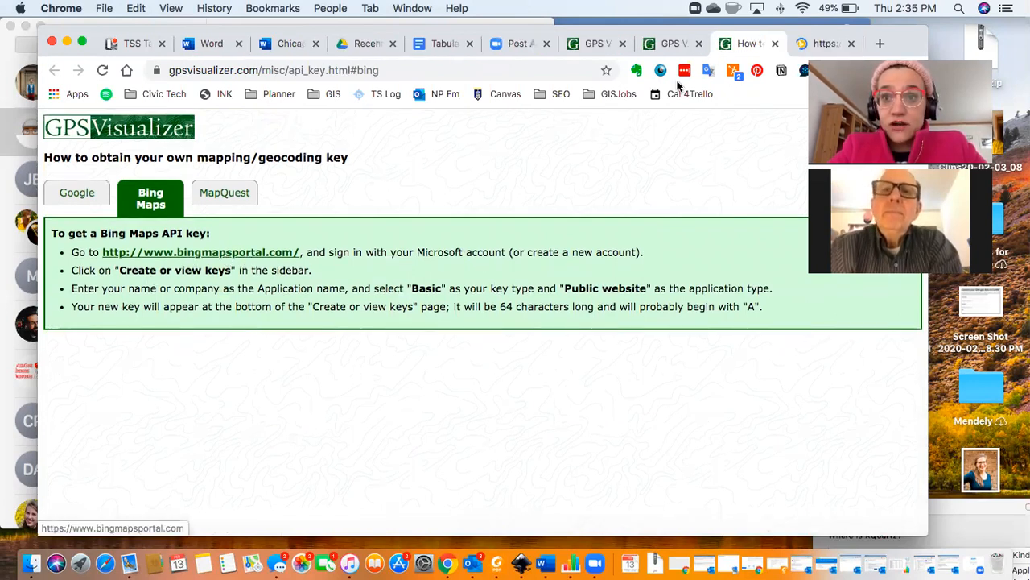
pyautogui.click(802, 42)
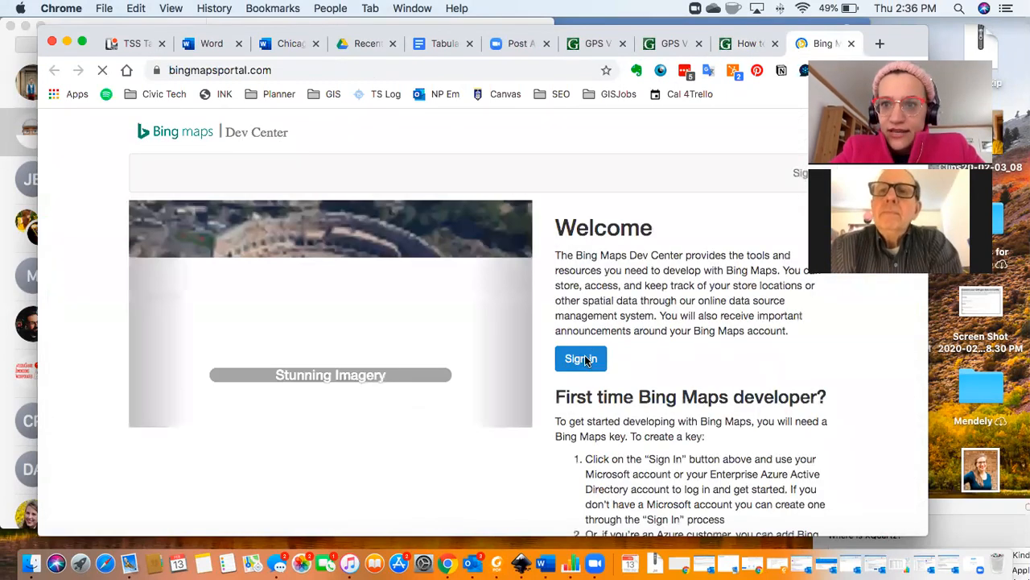
pyautogui.click(585, 361)
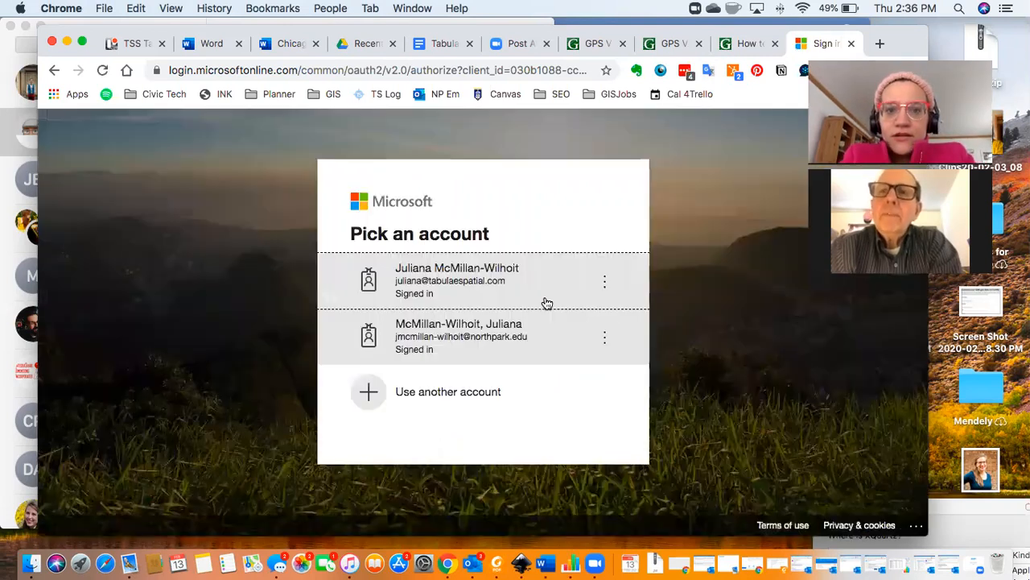
pyautogui.click(546, 303)
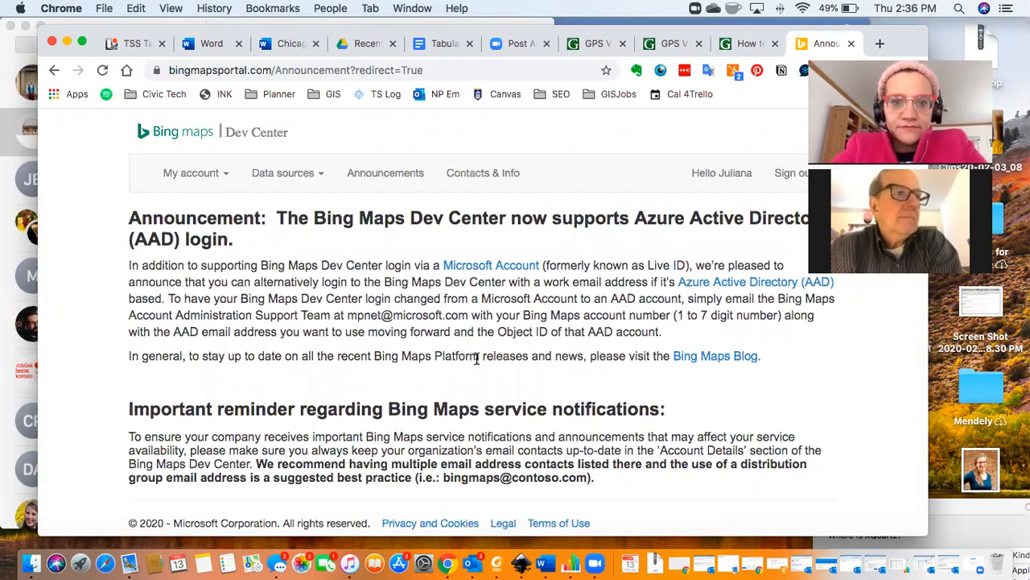
# Go to the account's My Keys page in the Bing Maps Dev Center and start creating a new key.
pyautogui.click(226, 176)
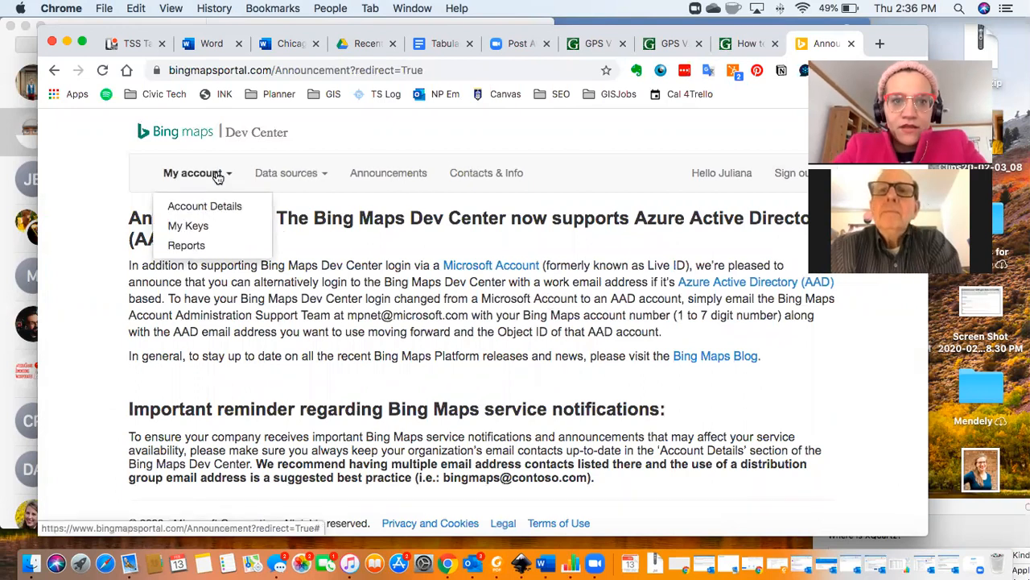
pyautogui.click(214, 230)
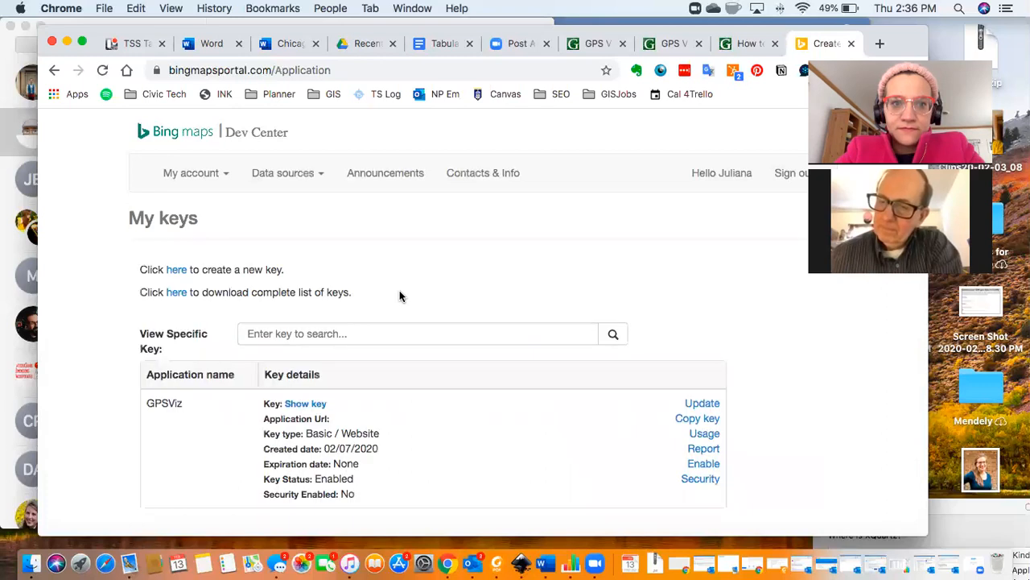
pyautogui.scroll(-1, 399, 290)
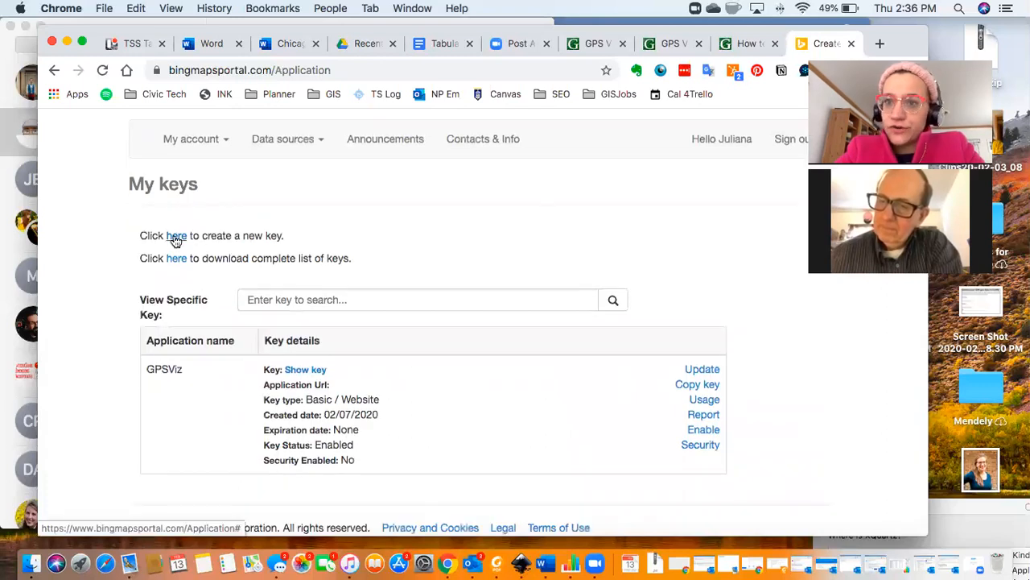
pyautogui.click(176, 237)
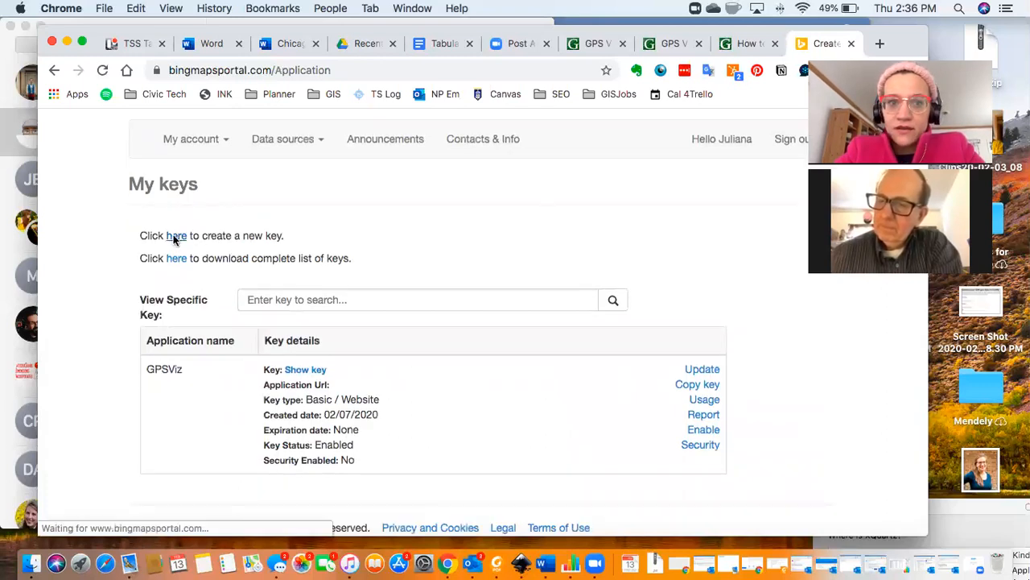
# Enter the application name for the new key as the person's first name followed by "_Geocoder".
pyautogui.click(308, 326)
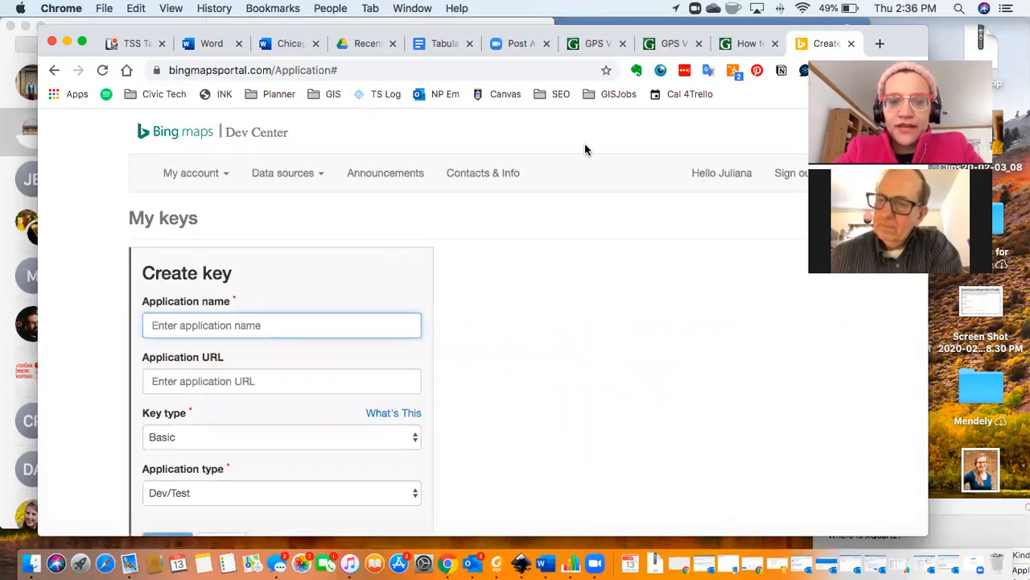
pyautogui.write('Jo')
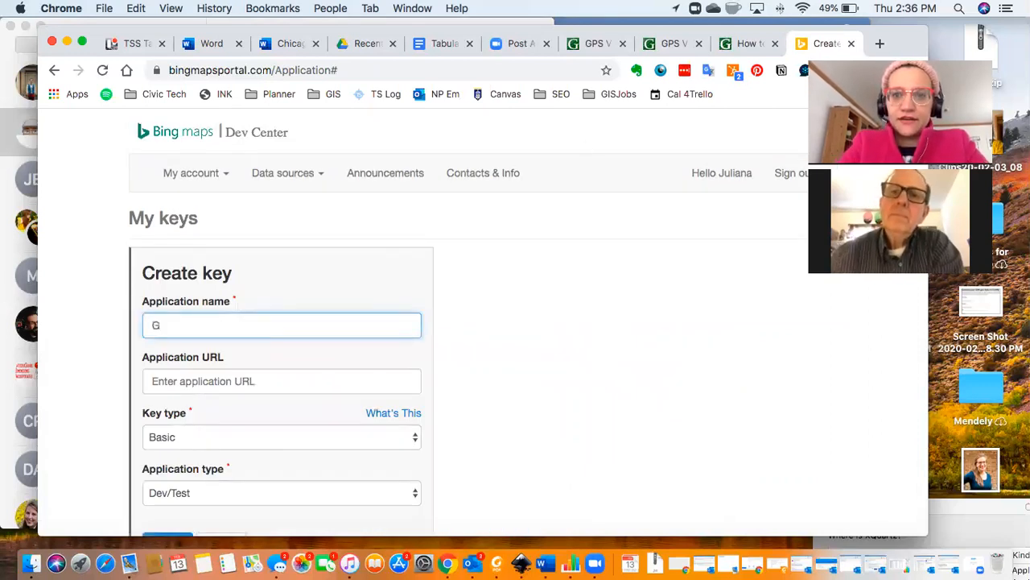
pyautogui.write('hn_')
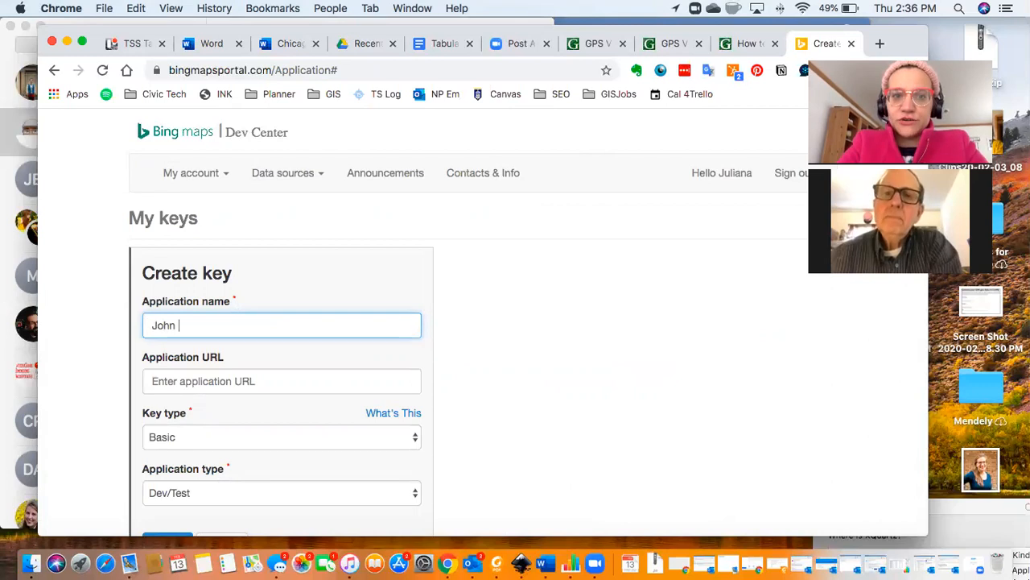
pyautogui.write('Geocoder')
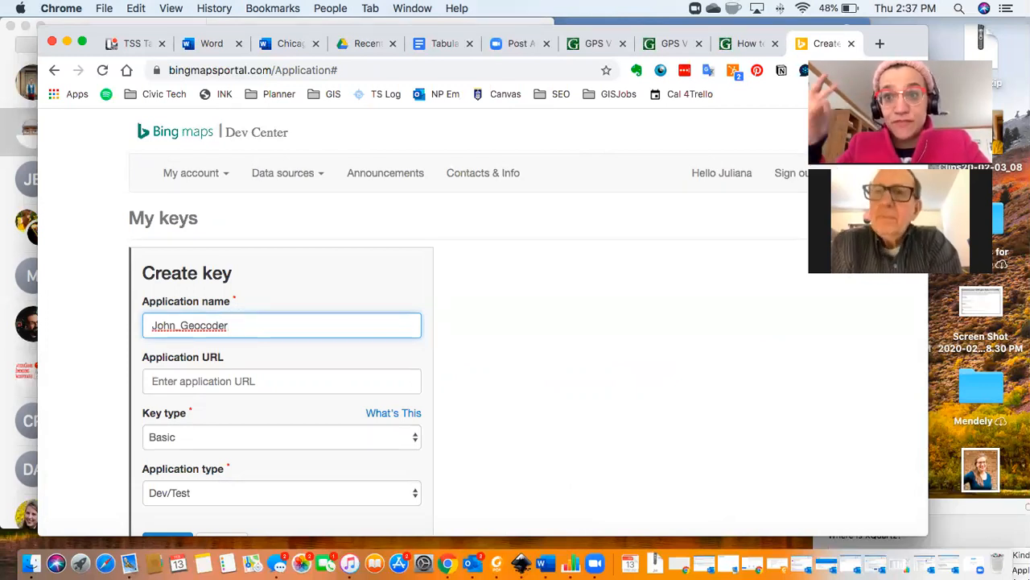
# Leave the application URL empty, keep the Basic key type and set the application type to Website, checking GPS Visualizer's key instructions.
pyautogui.click(186, 383)
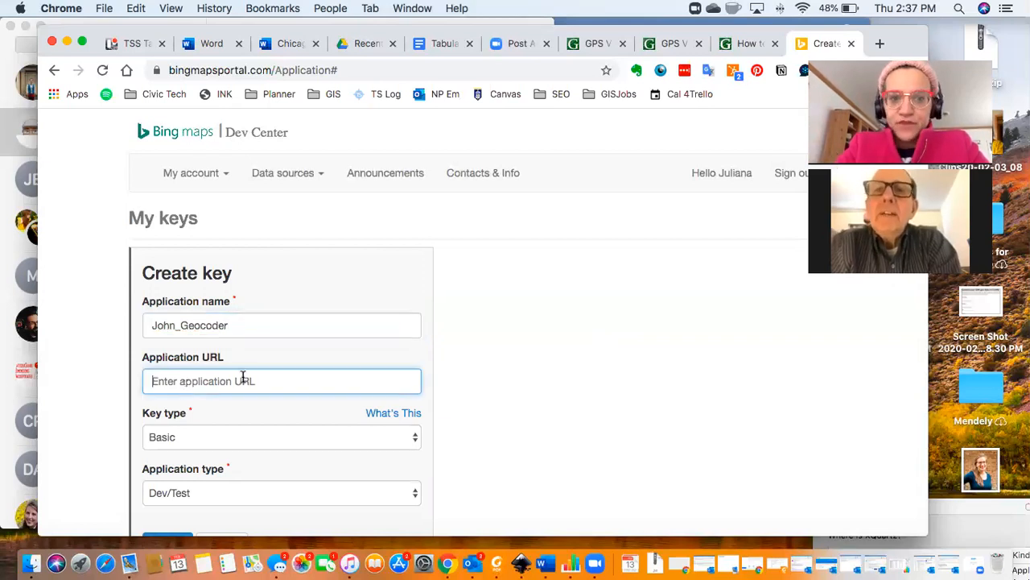
pyautogui.scroll(-5, 247, 379)
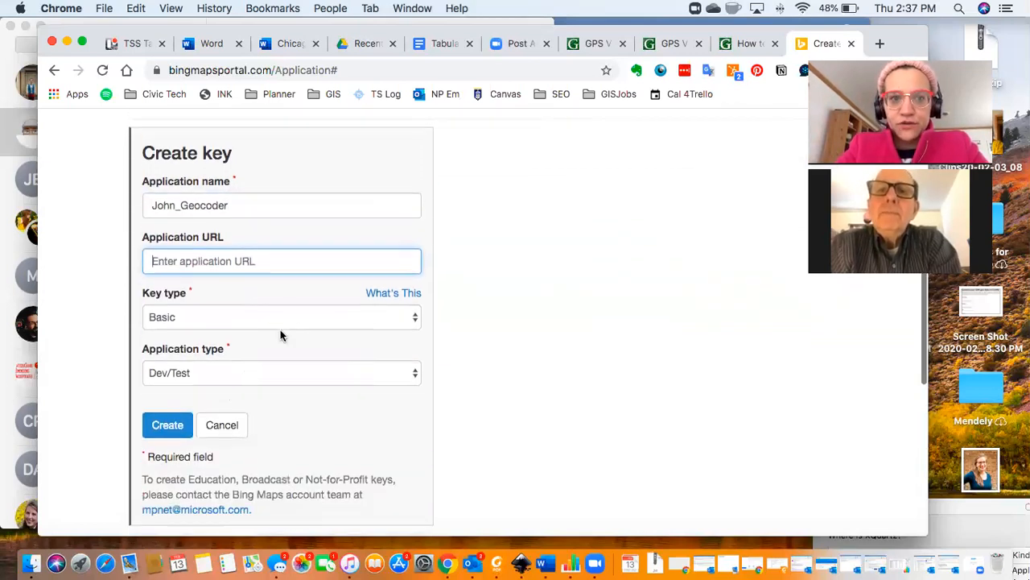
pyautogui.click(290, 317)
pyautogui.click(291, 316)
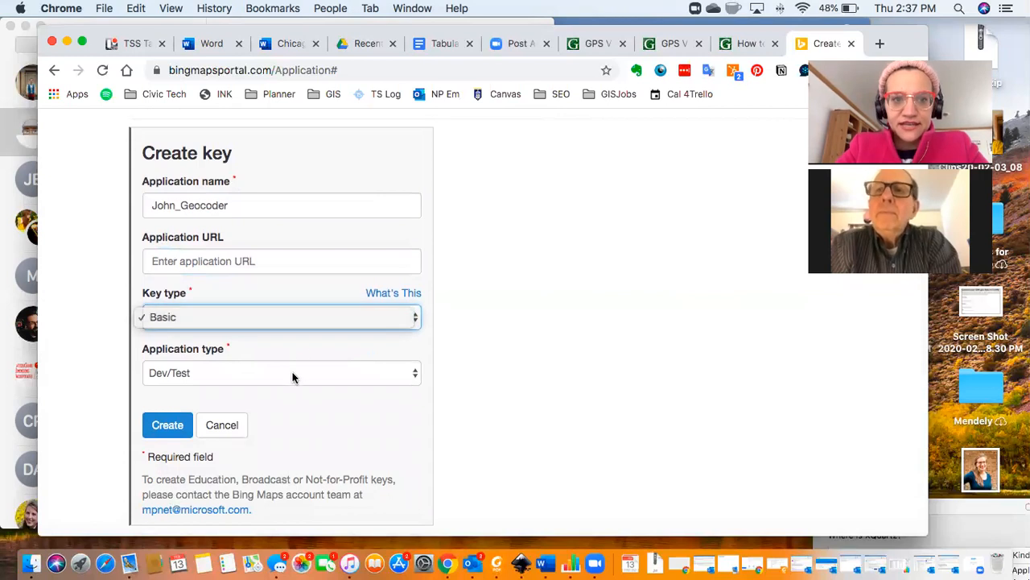
pyautogui.click(293, 377)
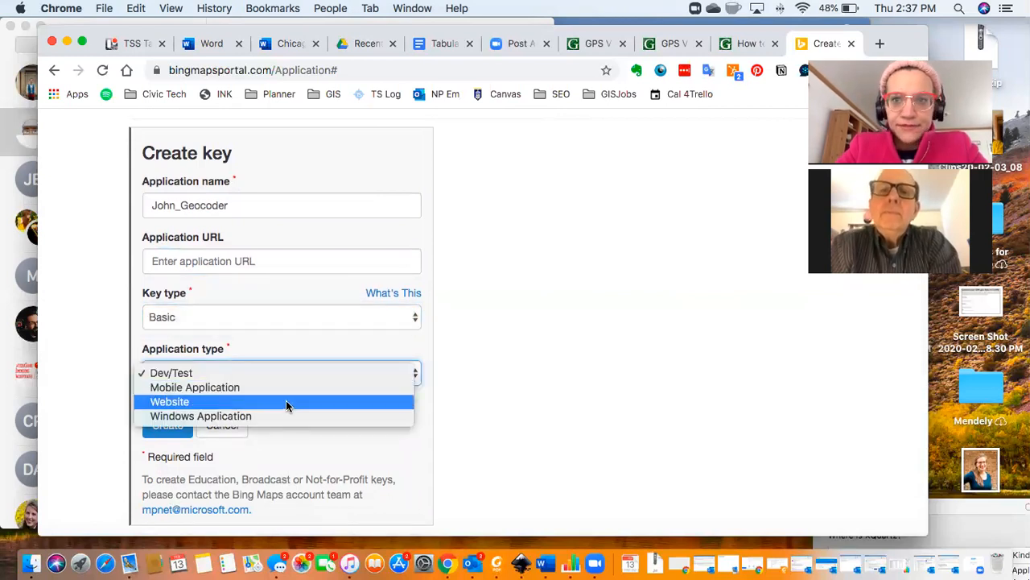
pyautogui.press('Return')
pyautogui.click(742, 43)
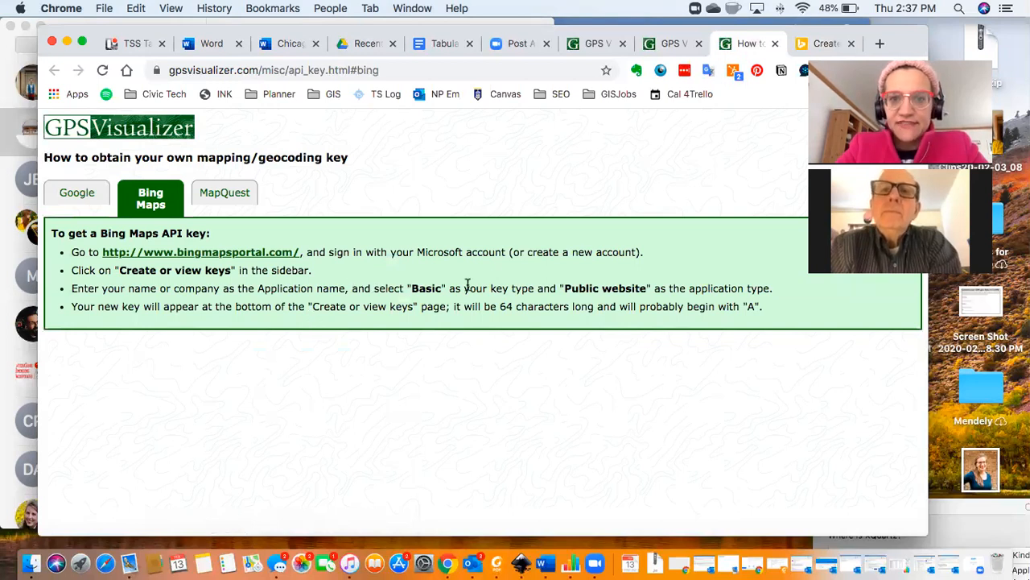
pyautogui.click(804, 46)
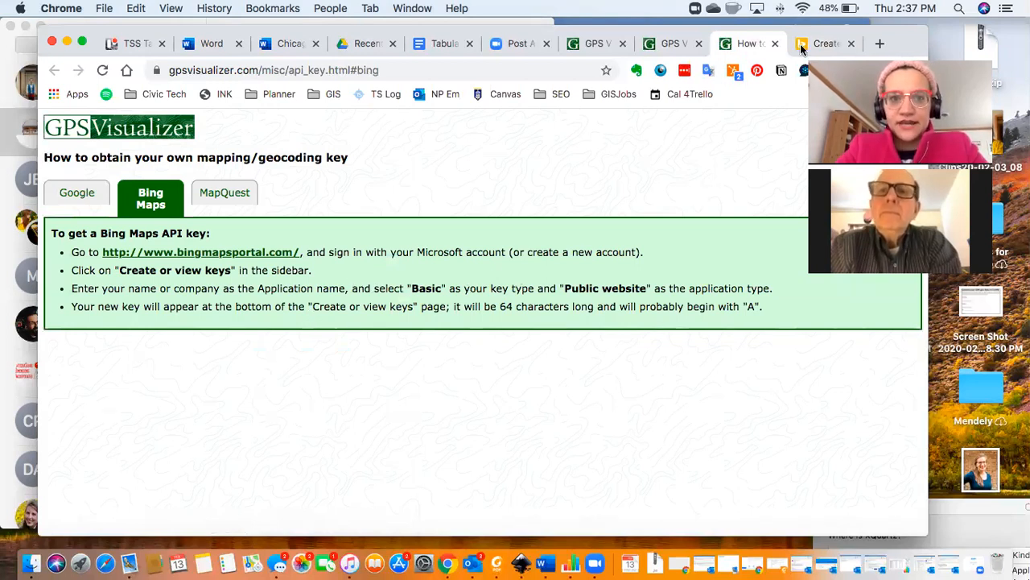
pyautogui.click(273, 373)
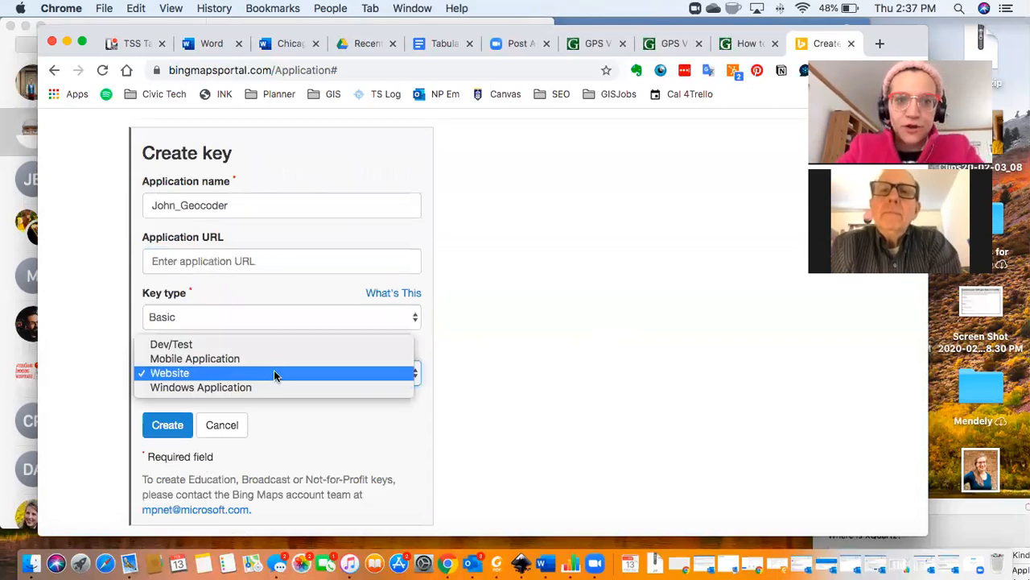
pyautogui.click(273, 373)
# Submit the completed form to create the new Bing Maps key.
pyautogui.scroll(-3, 167, 329)
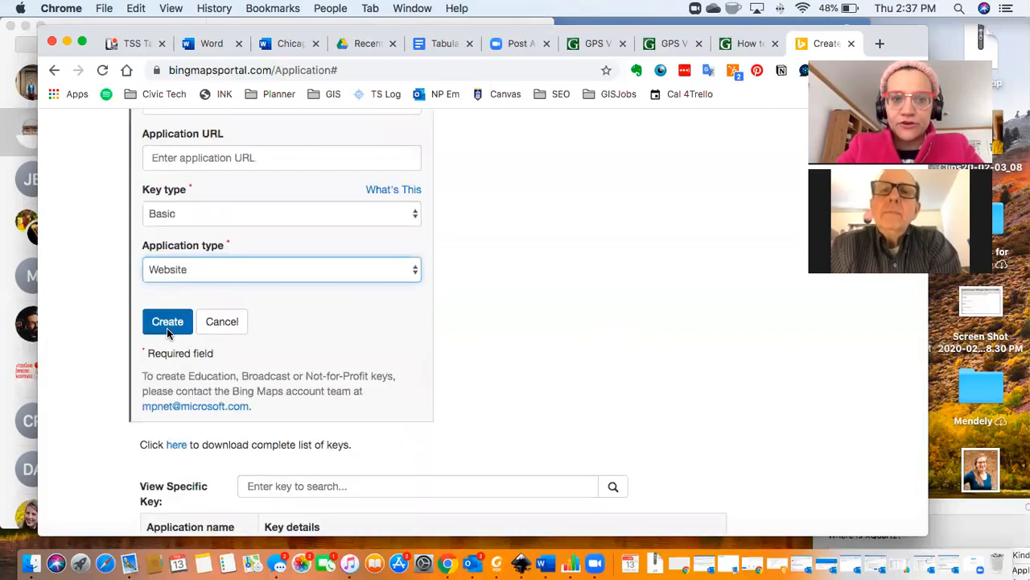
pyautogui.click(167, 322)
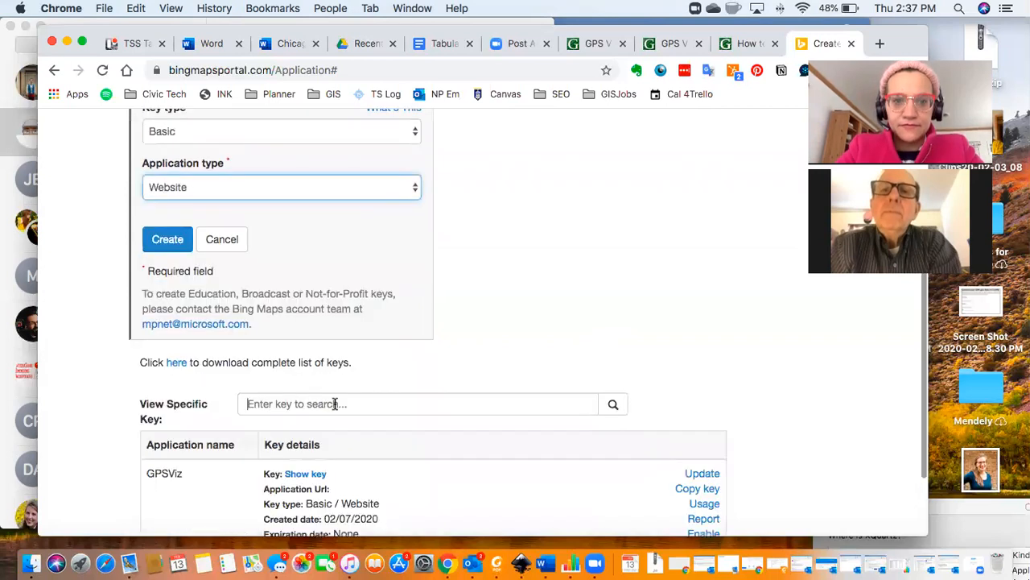
pyautogui.click(169, 248)
pyautogui.click(168, 241)
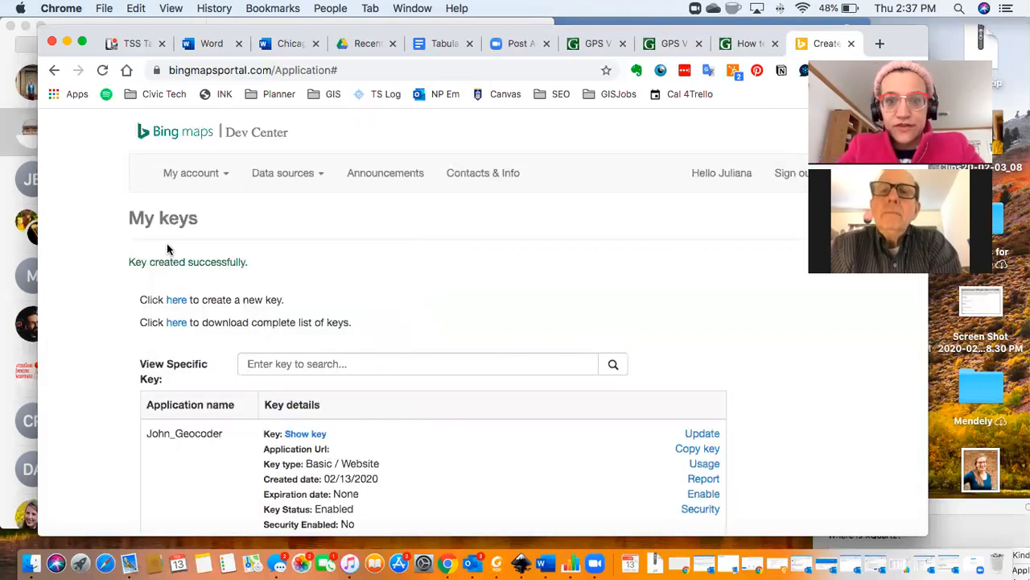
# Reveal the newly created geocoder key in the key list and select its full text.
pyautogui.scroll(-3, 242, 282)
pyautogui.click(304, 313)
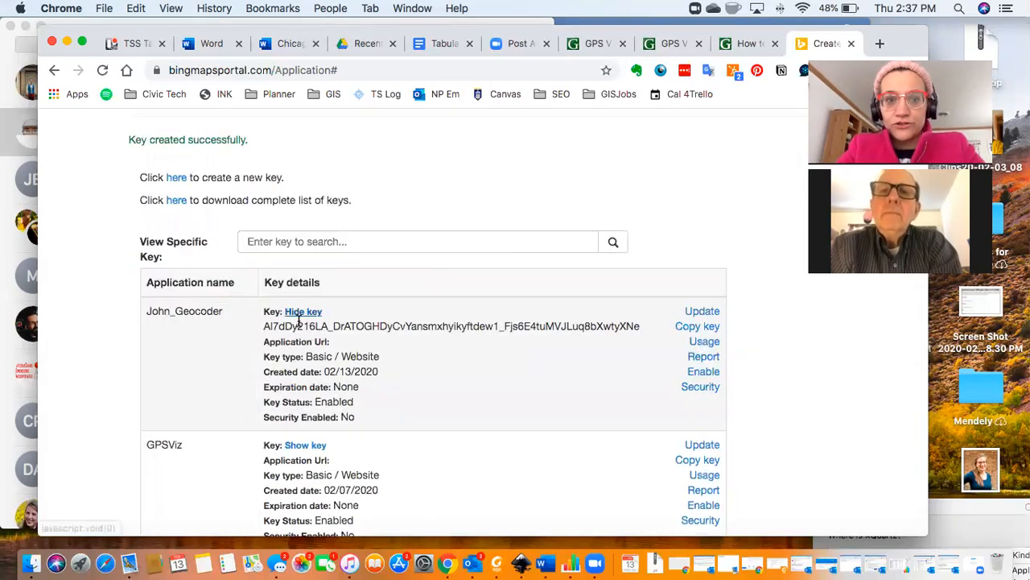
pyautogui.moveTo(265, 326); pyautogui.dragTo(644, 327)
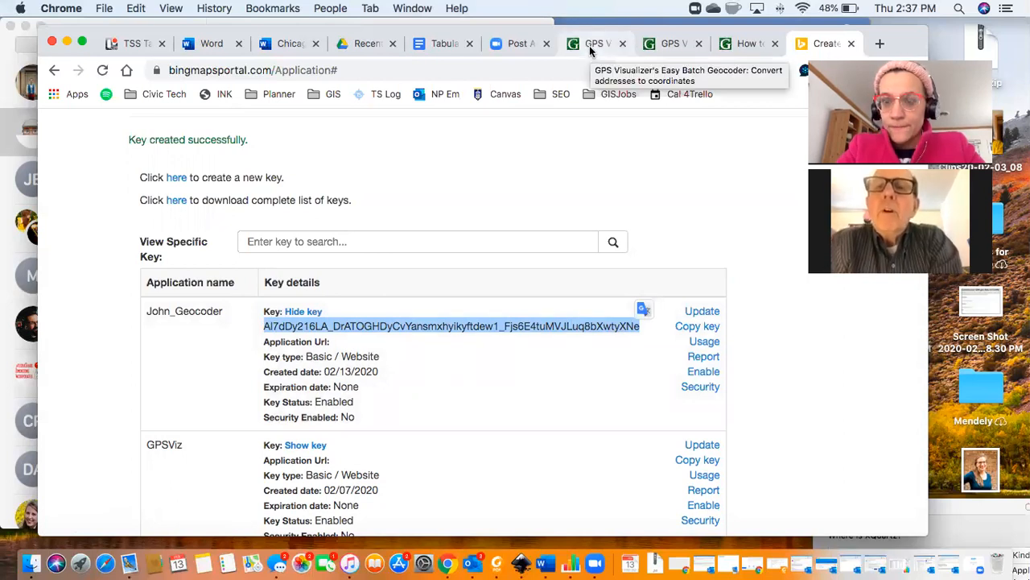
# Switch to the GPS Visualizer Address Locator page and set the geocoding source to Bing Maps.
pyautogui.click(656, 45)
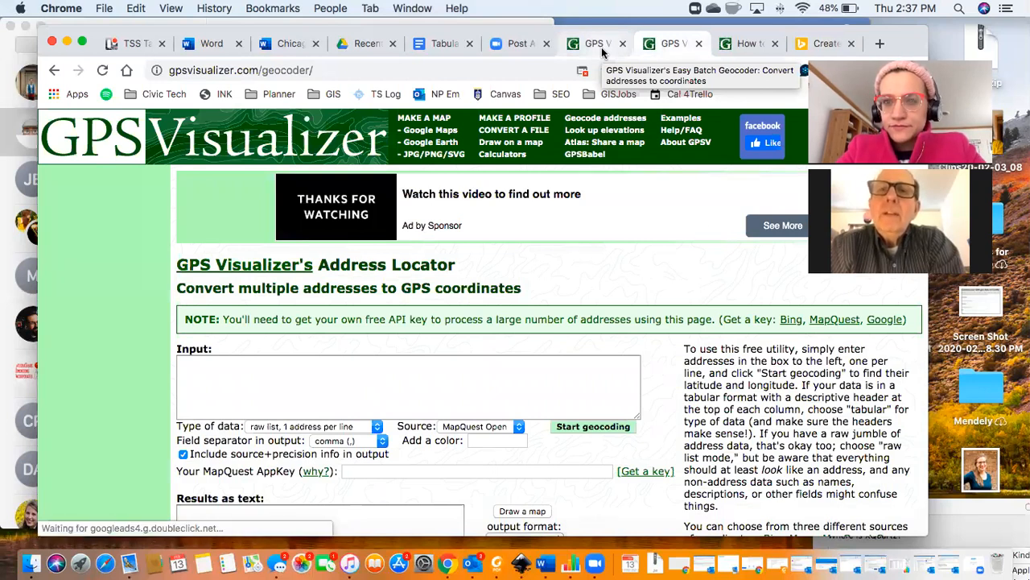
pyautogui.click(503, 426)
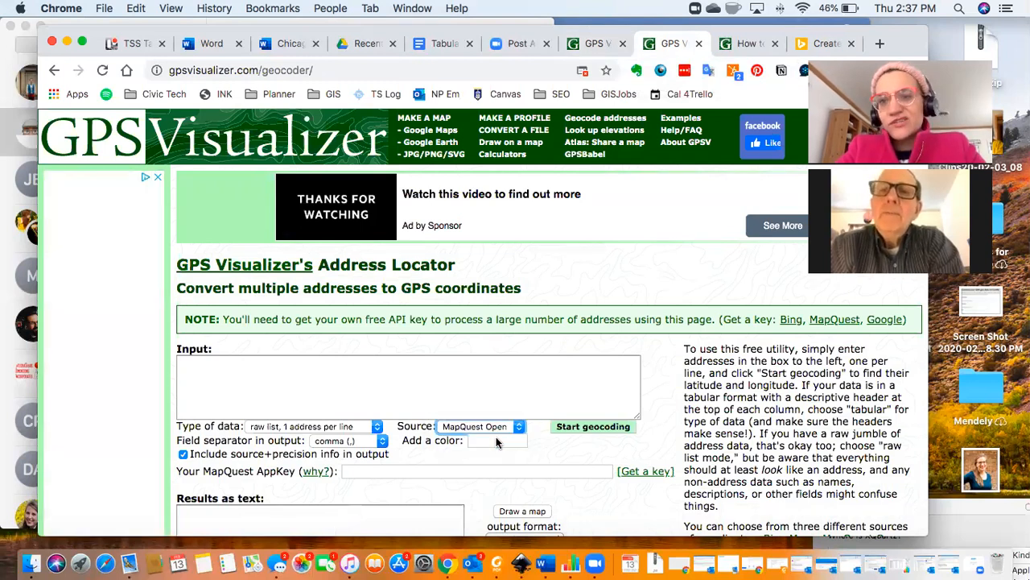
pyautogui.click(496, 442)
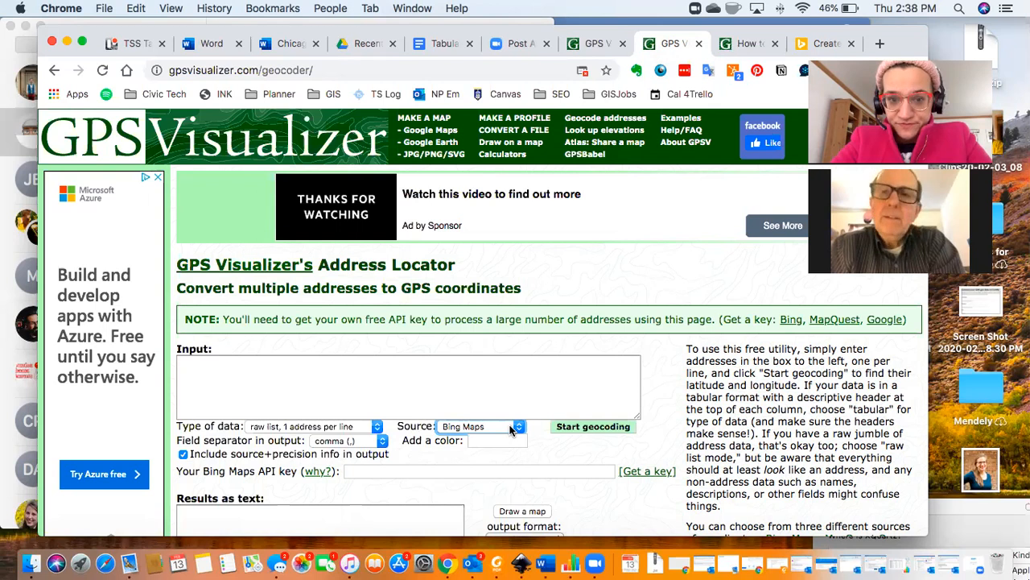
pyautogui.scroll(-2, 509, 429)
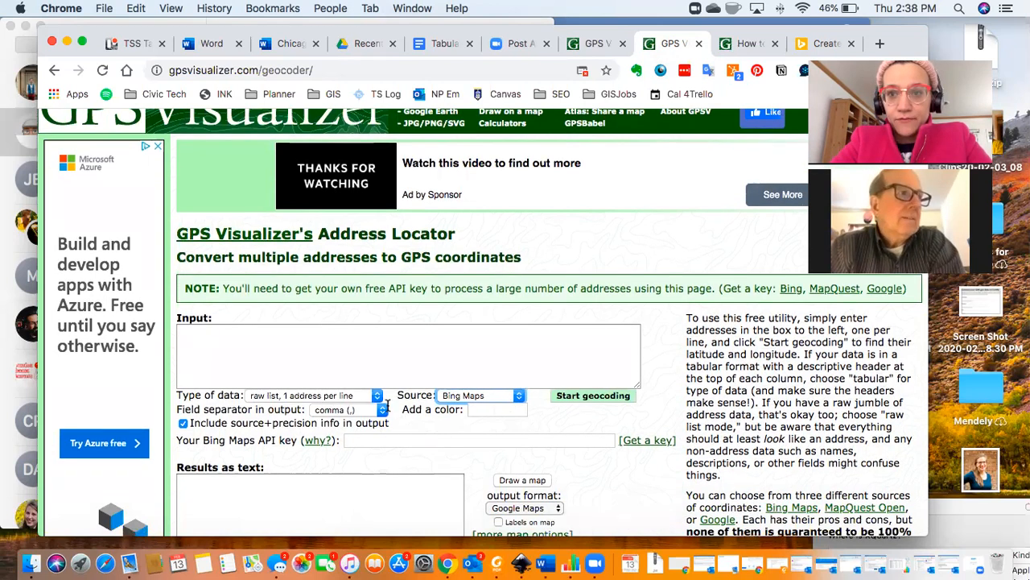
pyautogui.click(471, 397)
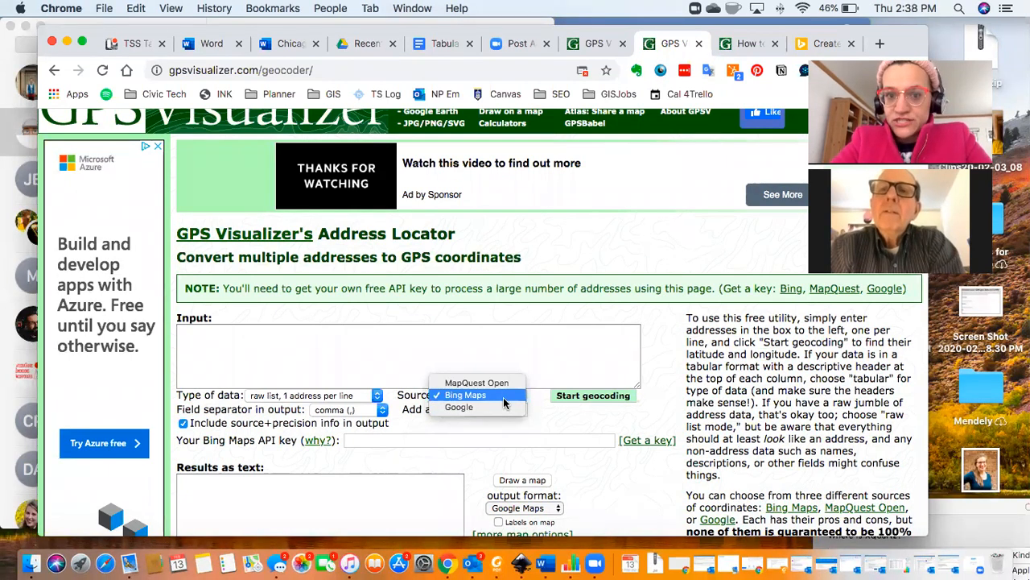
pyautogui.click(503, 403)
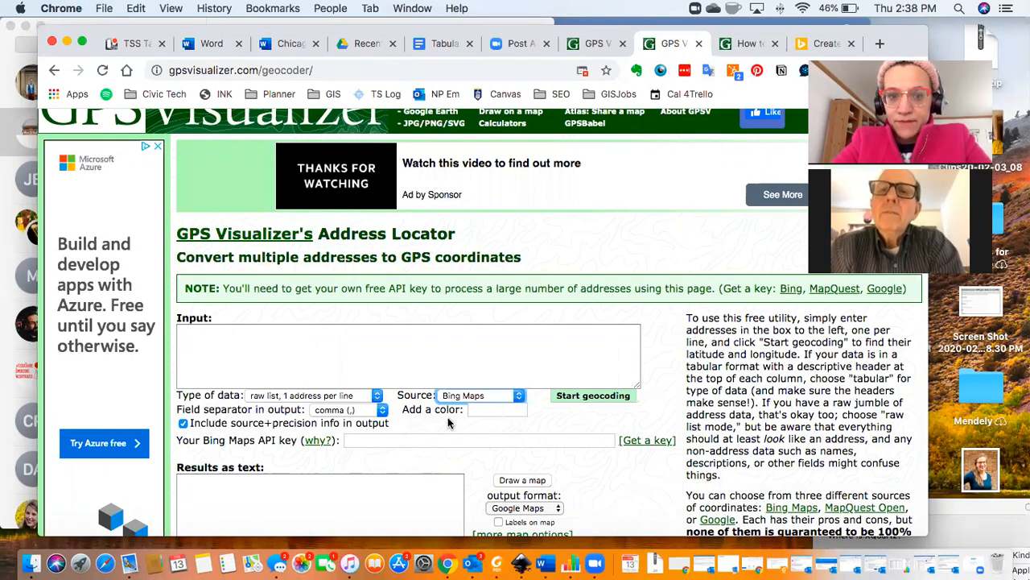
# Paste the copied API key into the Bing Maps API key field of the Address Locator.
pyautogui.click(400, 440)
pyautogui.press('super+v')
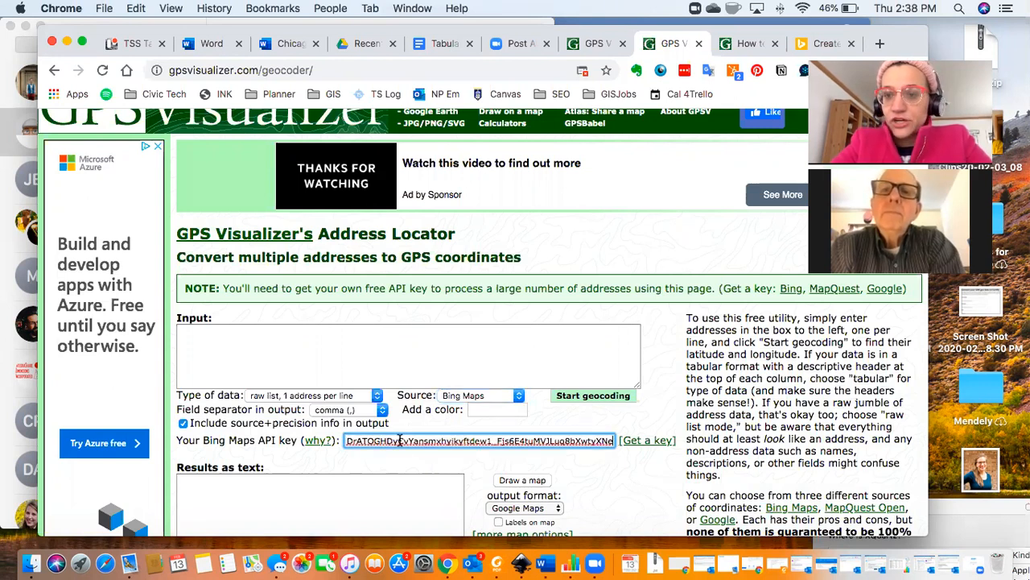
pyautogui.scroll(-5, 400, 439)
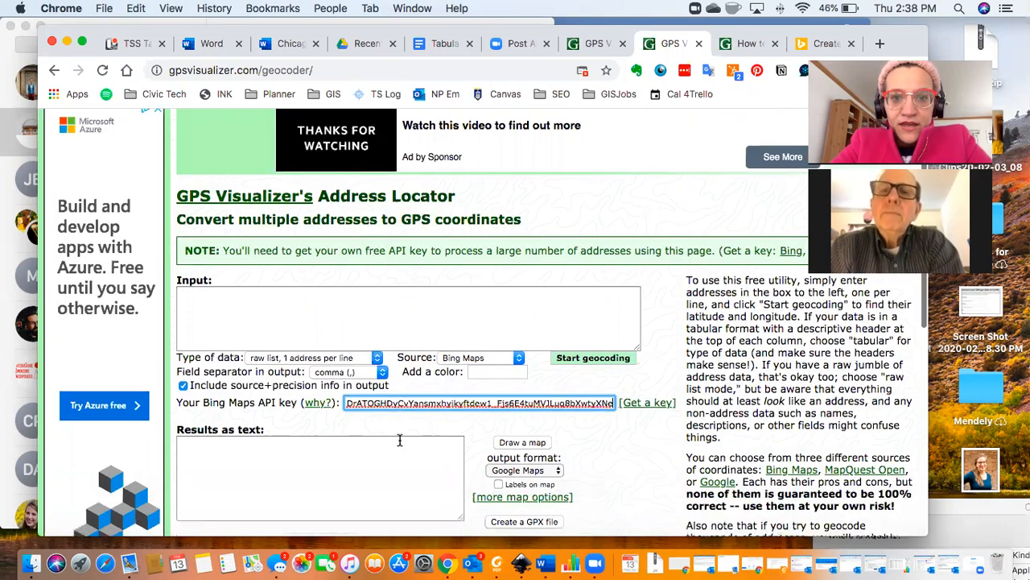
pyautogui.scroll(2, 400, 439)
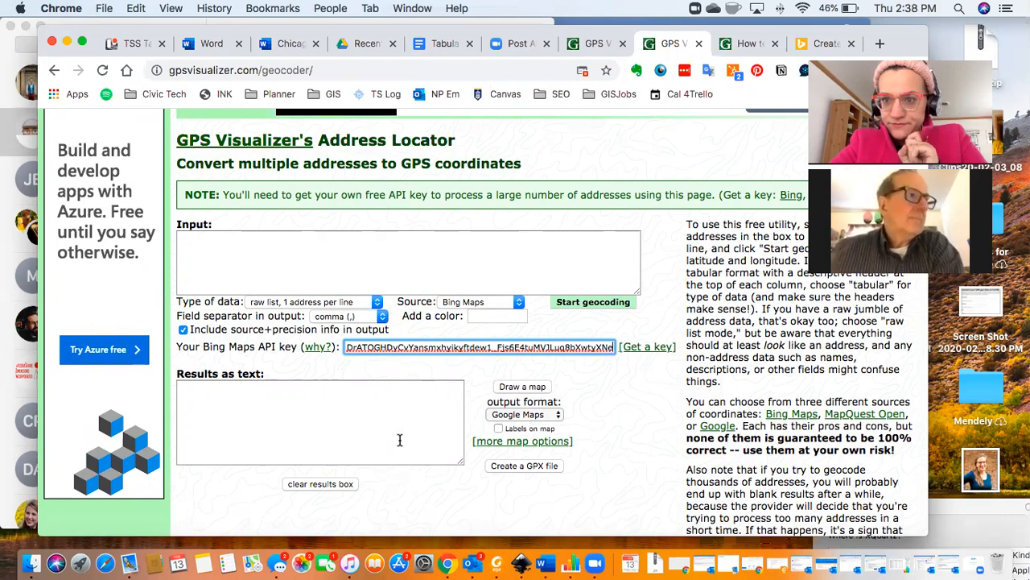
# Switch to the MontgomeryCounty_Churches_2020-02-11_1649 spreadsheet in Numbers, check its file and export options, and close it.
pyautogui.click(569, 565)
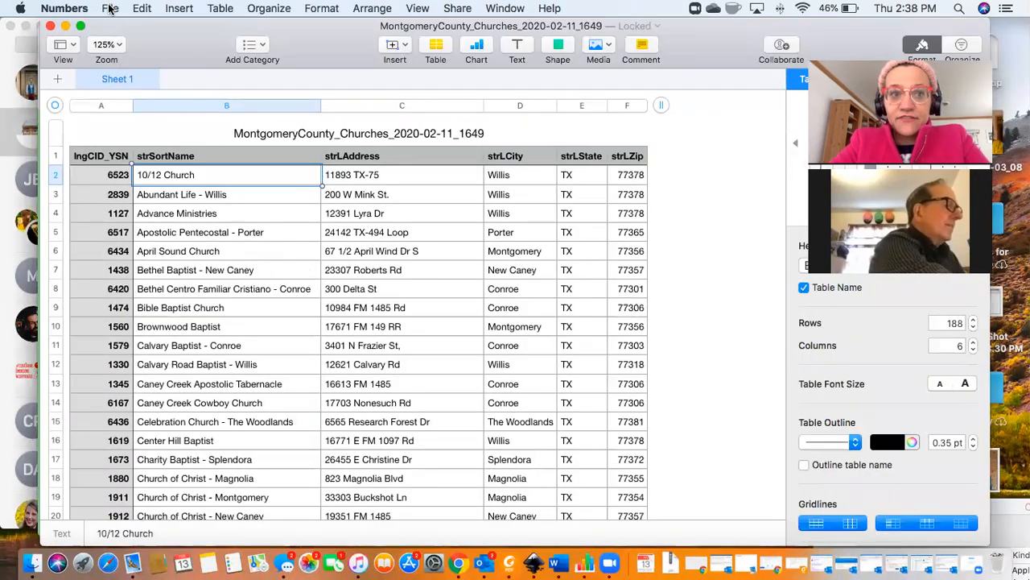
pyautogui.click(110, 8)
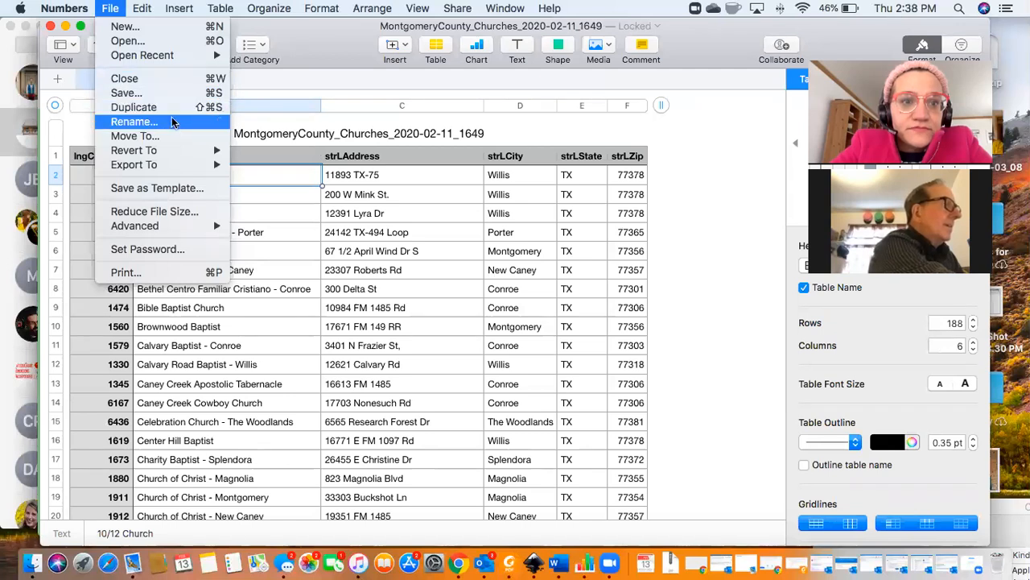
pyautogui.click(404, 269)
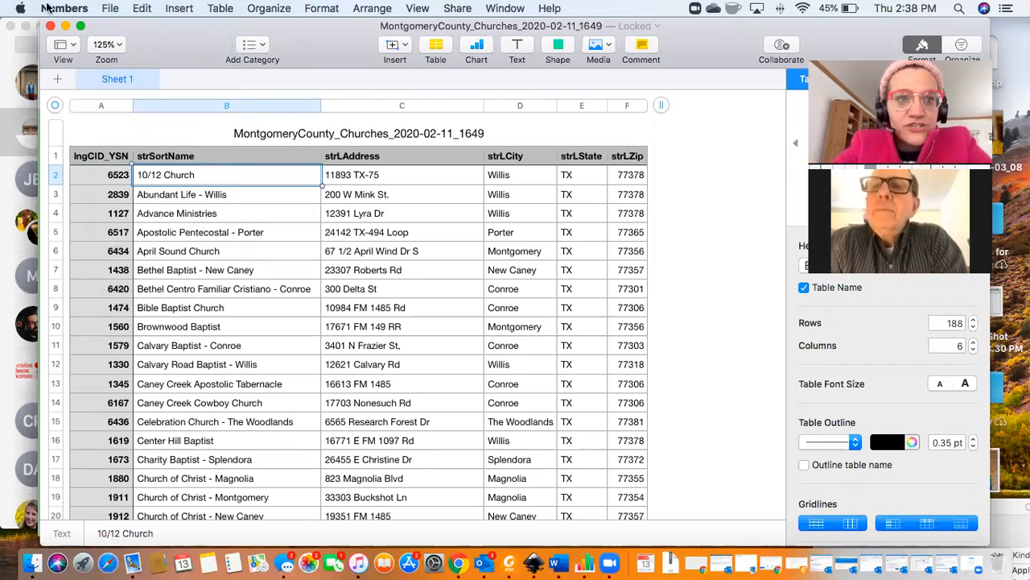
pyautogui.click(111, 8)
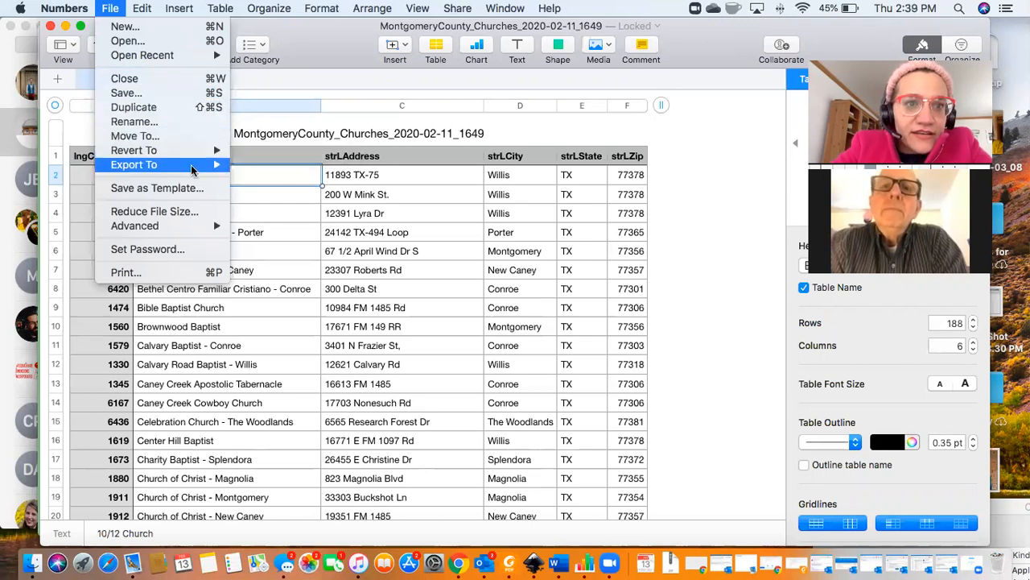
pyautogui.moveTo(193, 169)
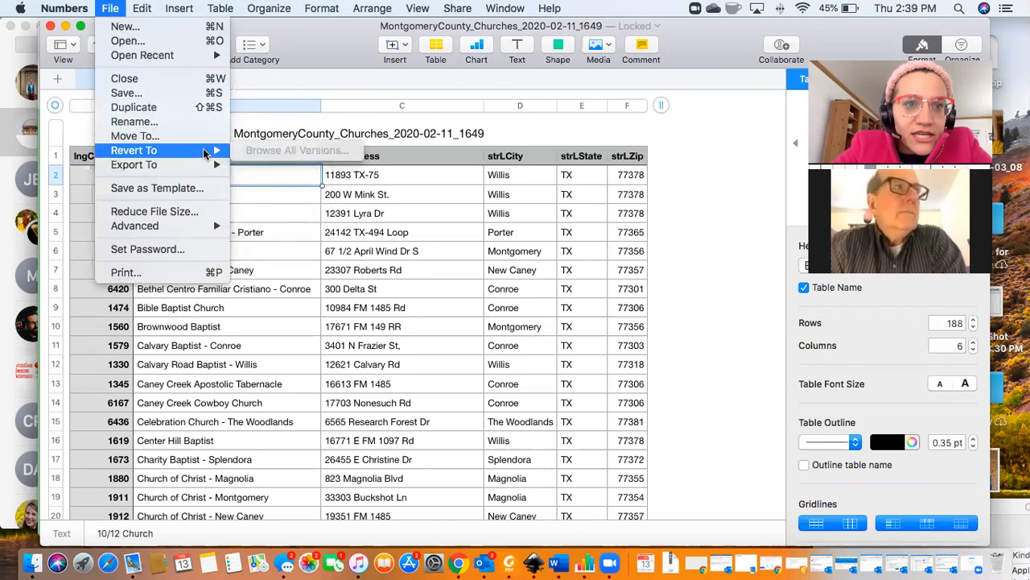
pyautogui.click(53, 36)
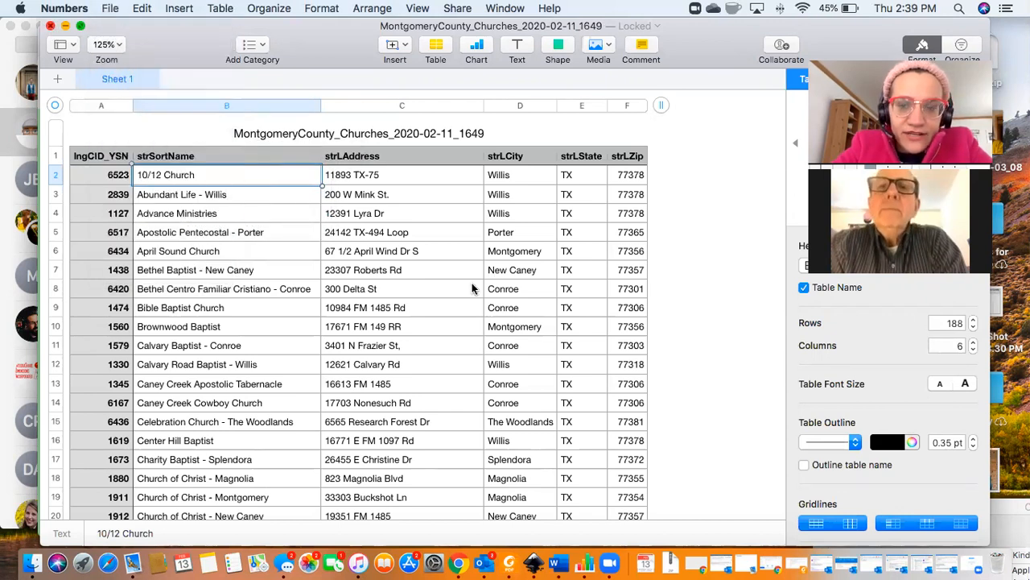
pyautogui.press('super+Tab')
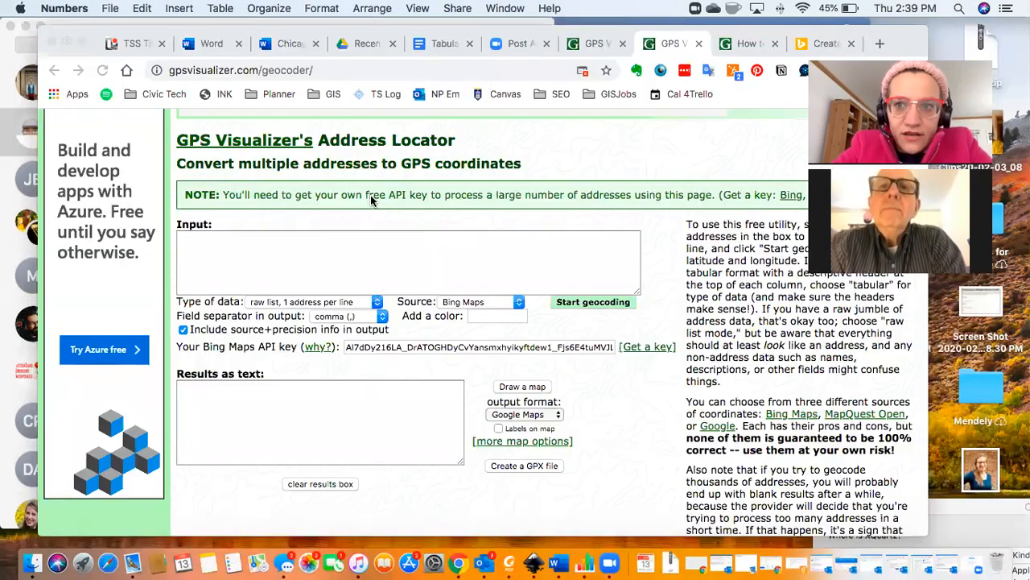
# Launch Microsoft Excel through a system search for "exce" and dismiss the What's New window.
pyautogui.click(959, 8)
pyautogui.write('ex')
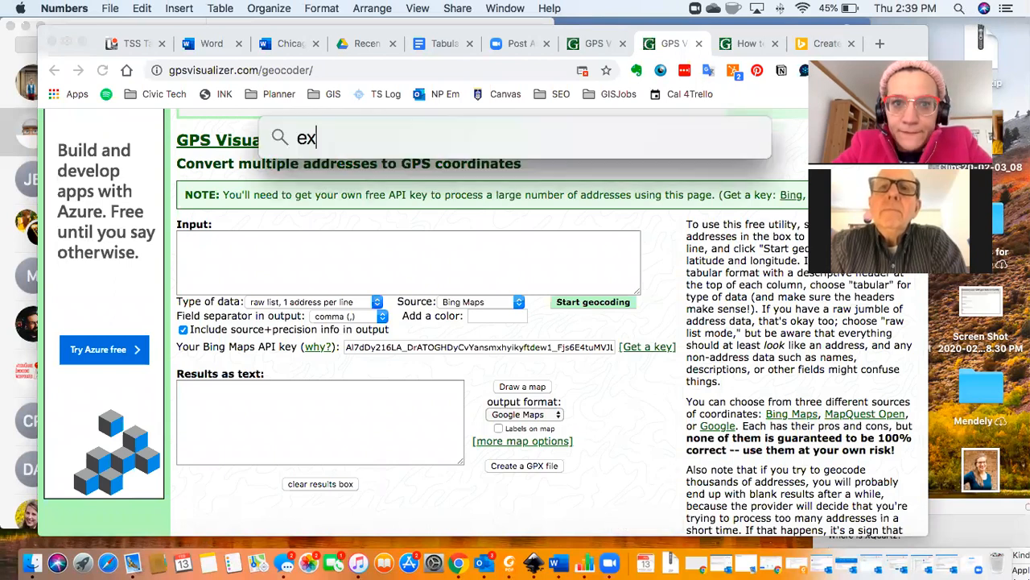
pyautogui.write('ce')
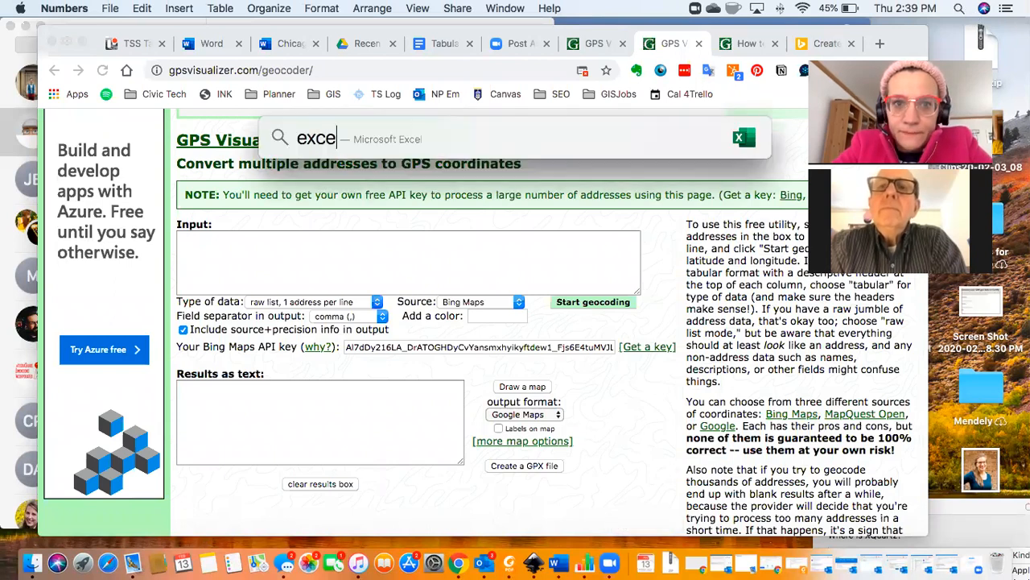
pyautogui.press('Return')
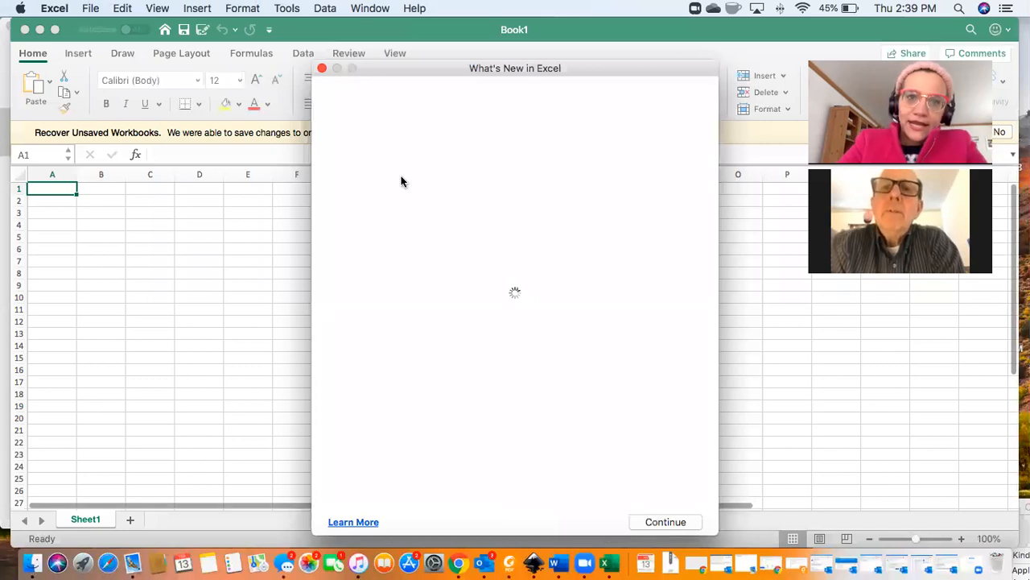
pyautogui.click(320, 68)
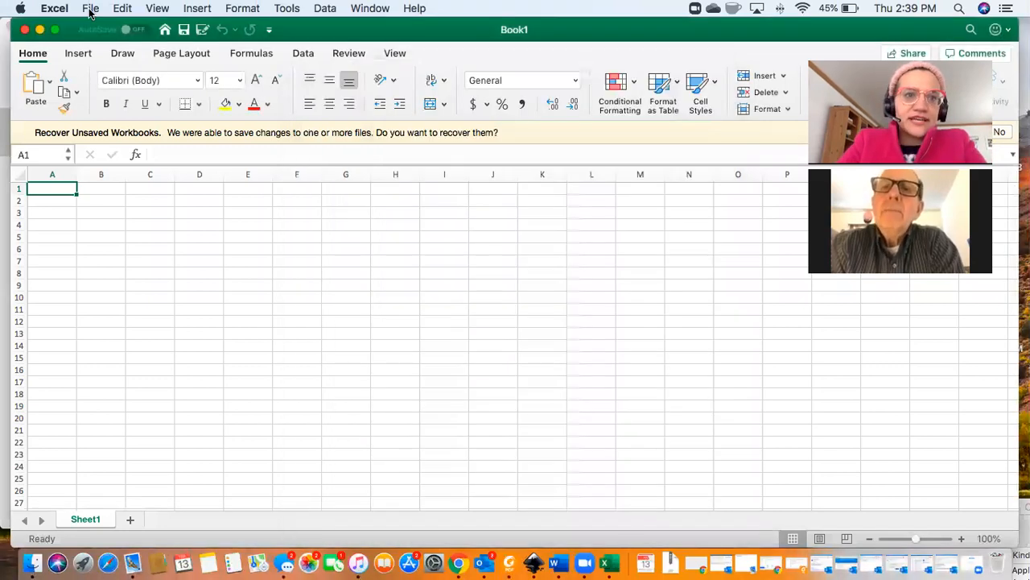
# Start opening a workbook in Excel, check the recent files, and browse the files stored on this Mac.
pyautogui.click(86, 9)
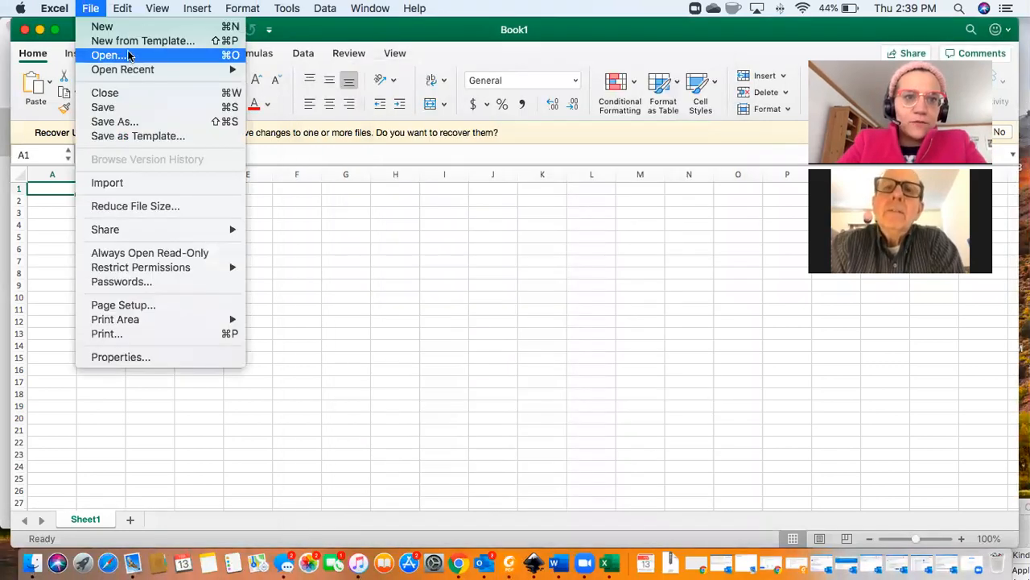
pyautogui.click(287, 115)
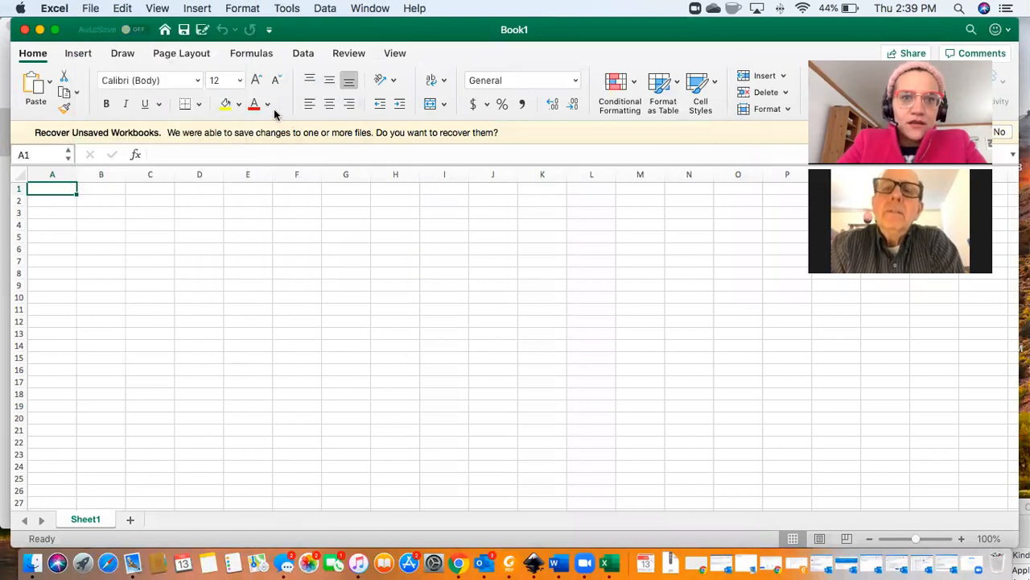
pyautogui.press('super+o')
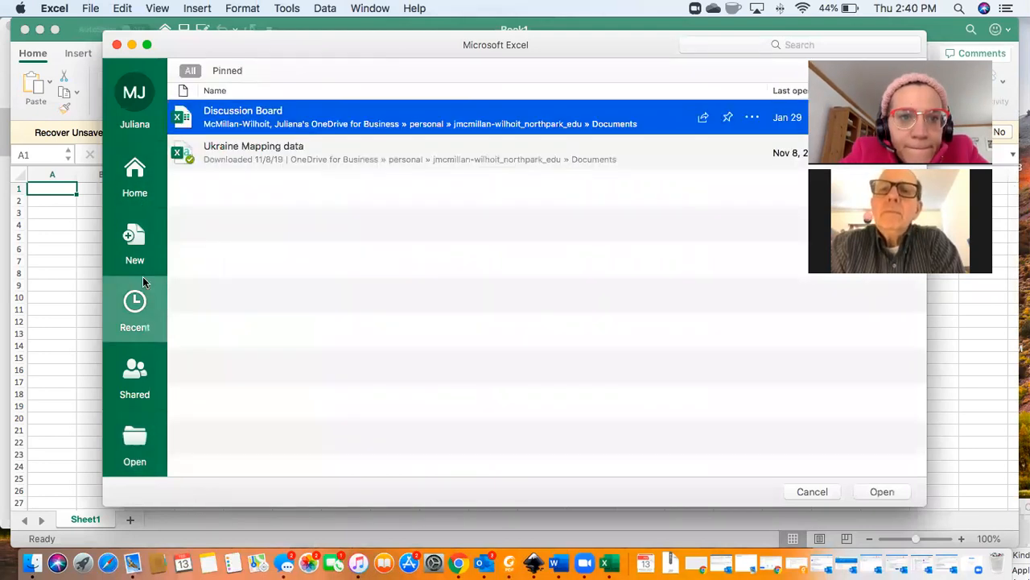
pyautogui.click(143, 183)
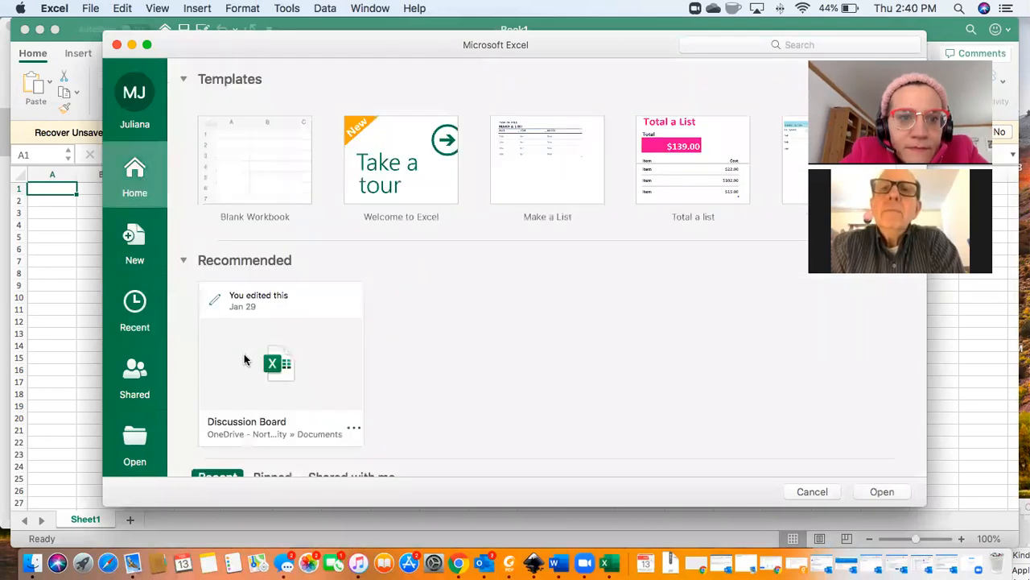
pyautogui.scroll(-5, 244, 360)
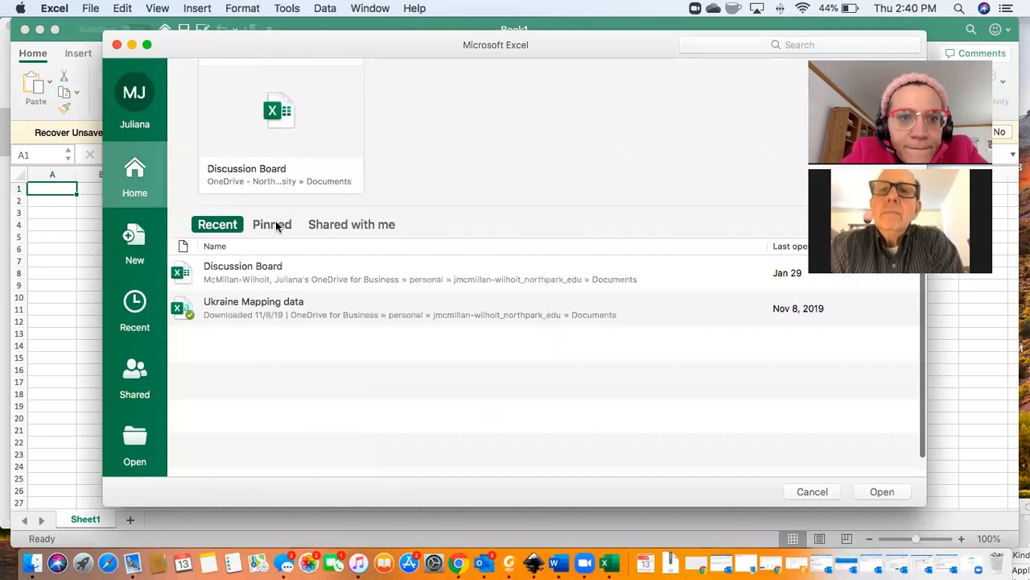
pyautogui.click(131, 444)
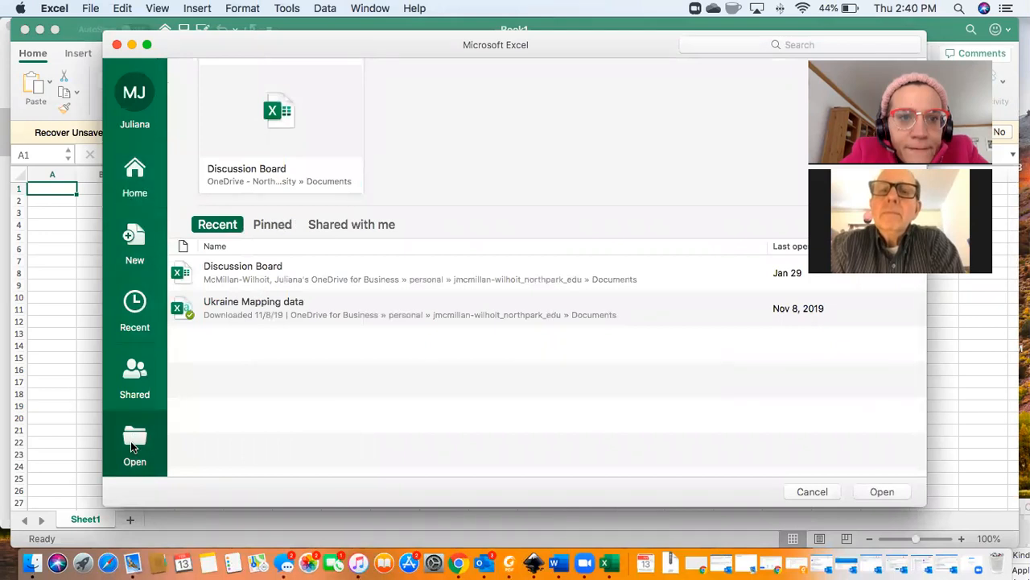
pyautogui.click(239, 321)
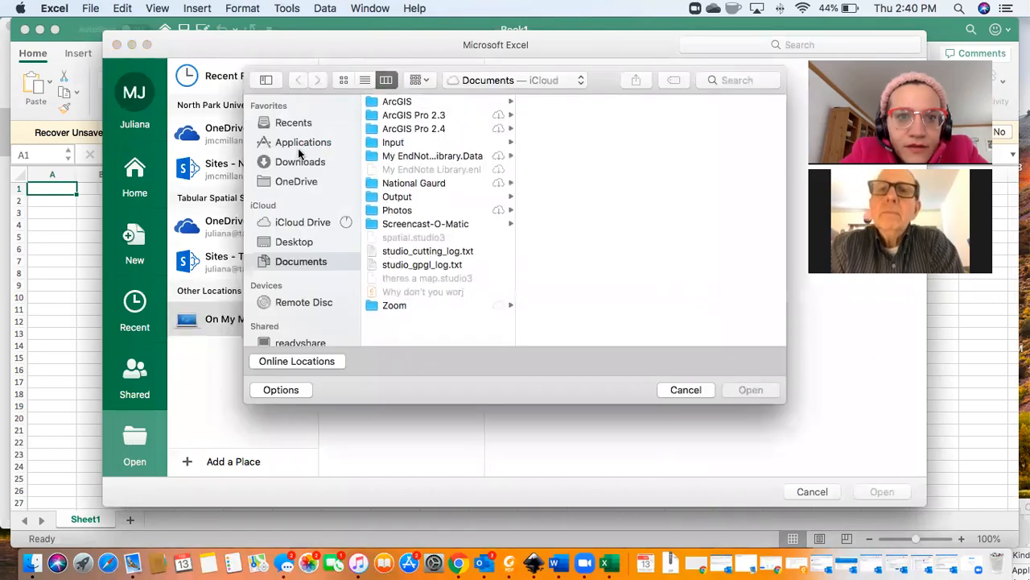
# Look through the Desktop and Documents folders for the Montgomery County churches CSV file.
pyautogui.click(297, 242)
pyautogui.scroll(-10, 455, 197)
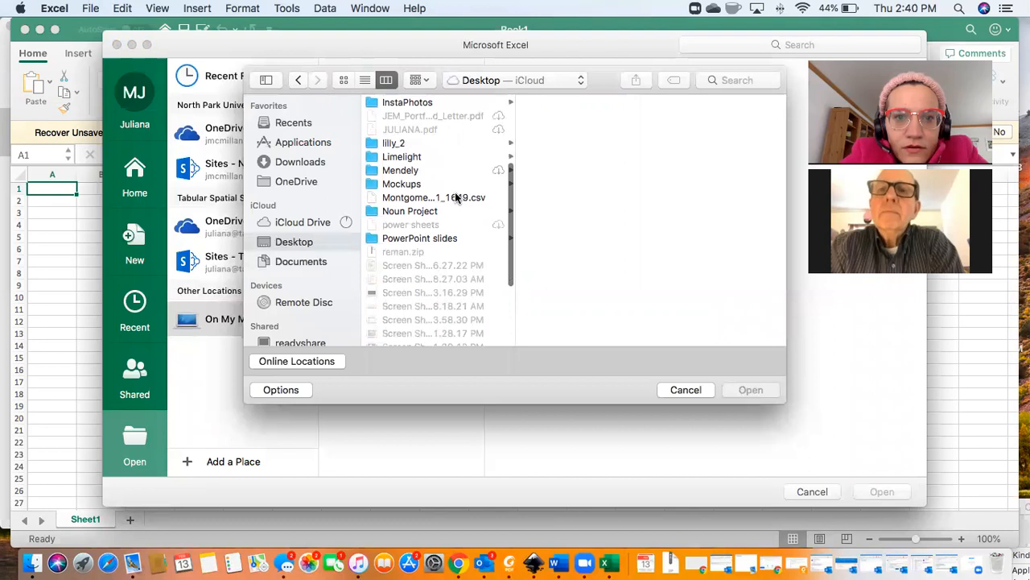
pyautogui.scroll(10, 456, 198)
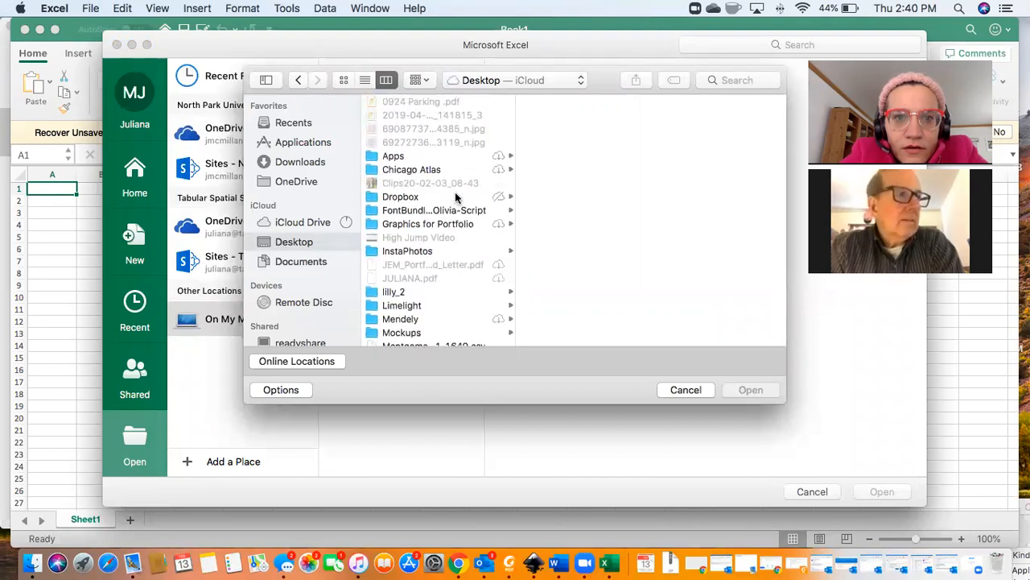
pyautogui.scroll(-5, 455, 197)
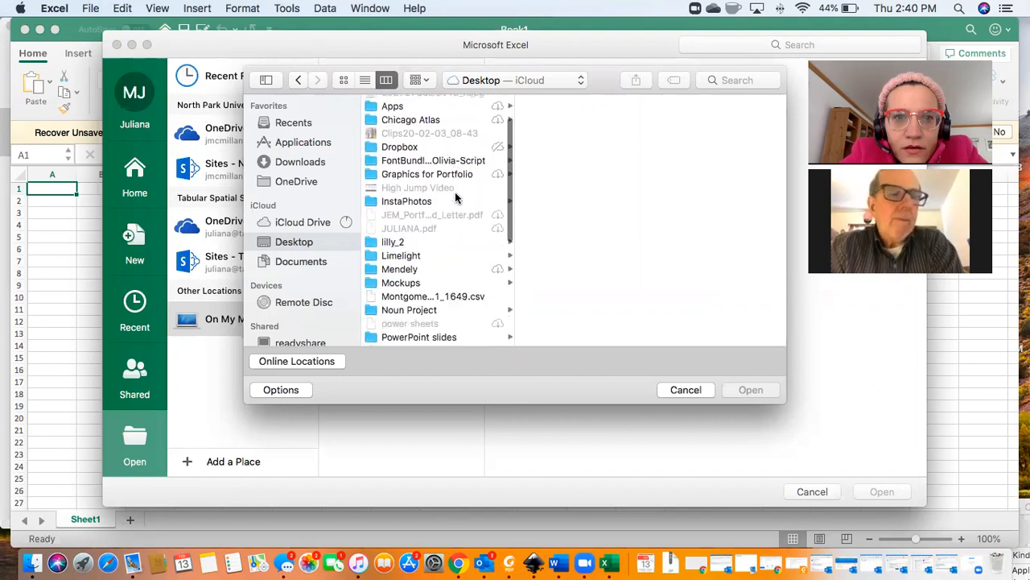
pyautogui.scroll(-10, 456, 197)
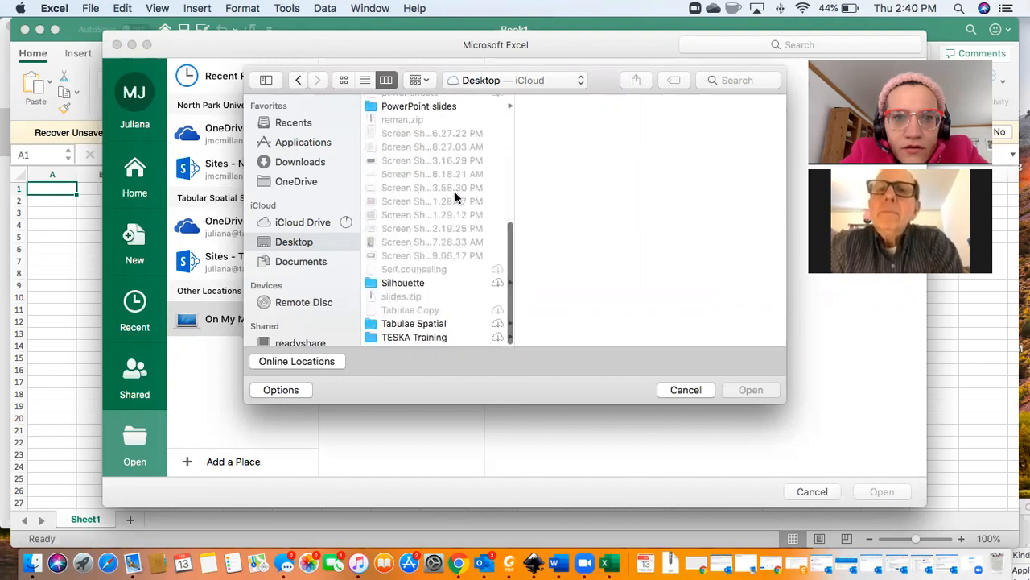
pyautogui.click(299, 262)
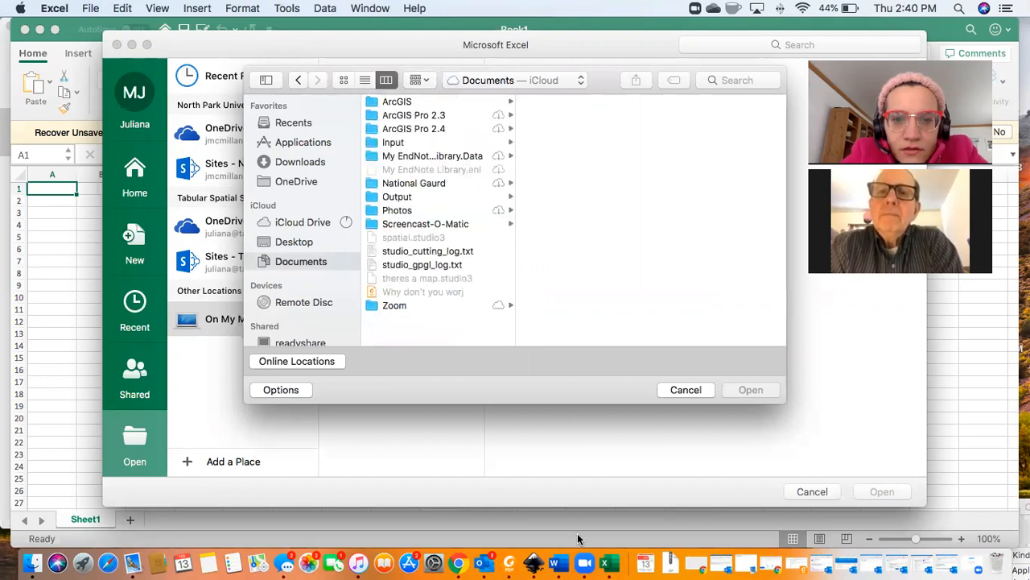
# Switch to Outlook, save the MontgomeryCounty churches attachment from the "RE: Call about Geocoding" email to Downloads, and minimize the mail window.
pyautogui.click(482, 564)
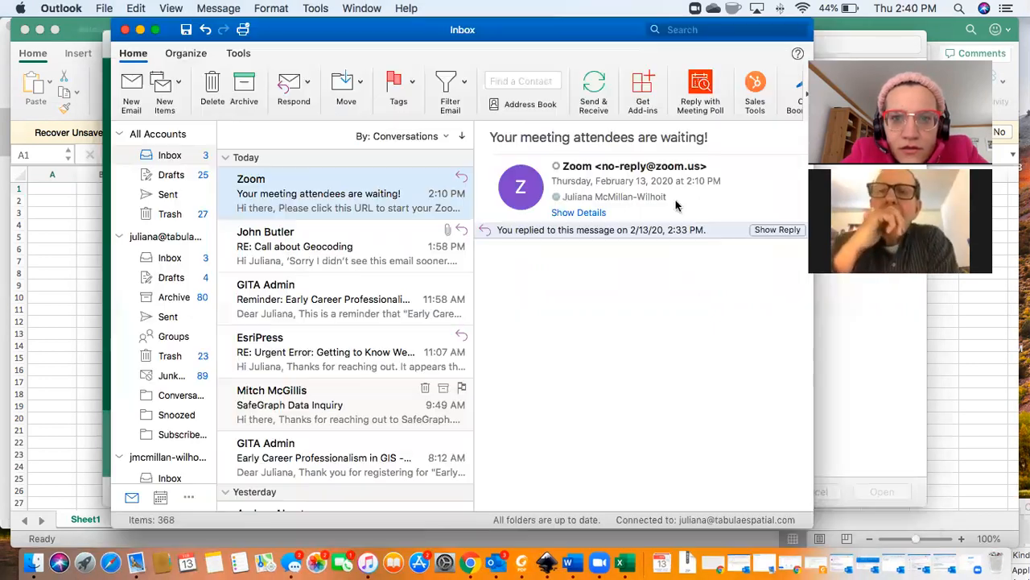
pyautogui.click(321, 260)
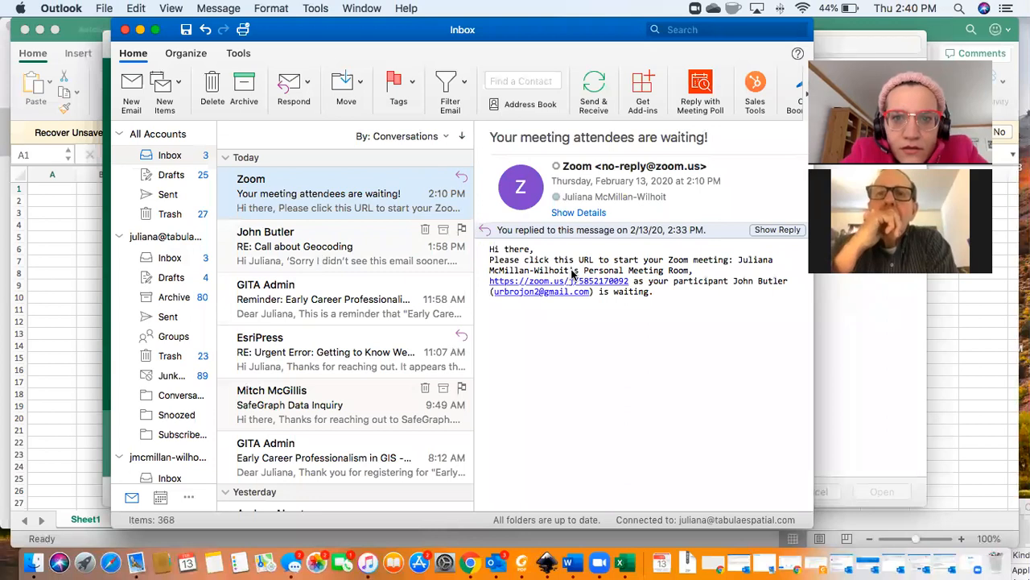
pyautogui.click(687, 239)
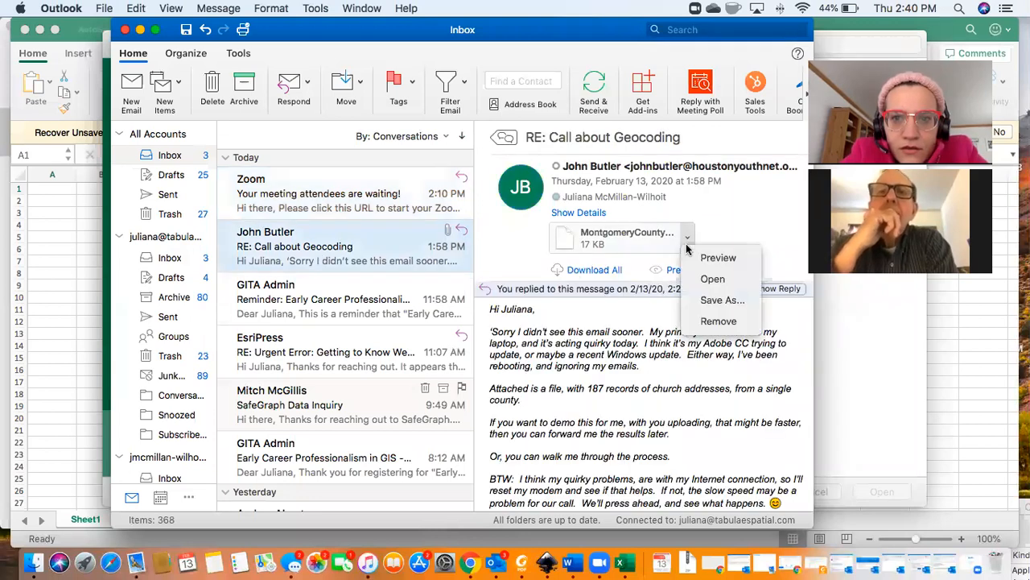
pyautogui.click(712, 303)
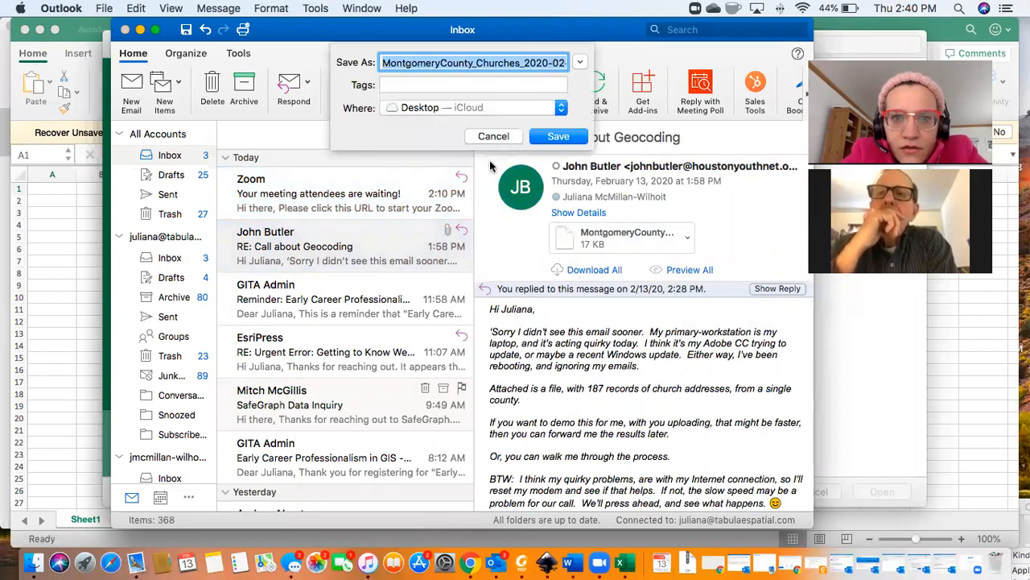
pyautogui.click(479, 111)
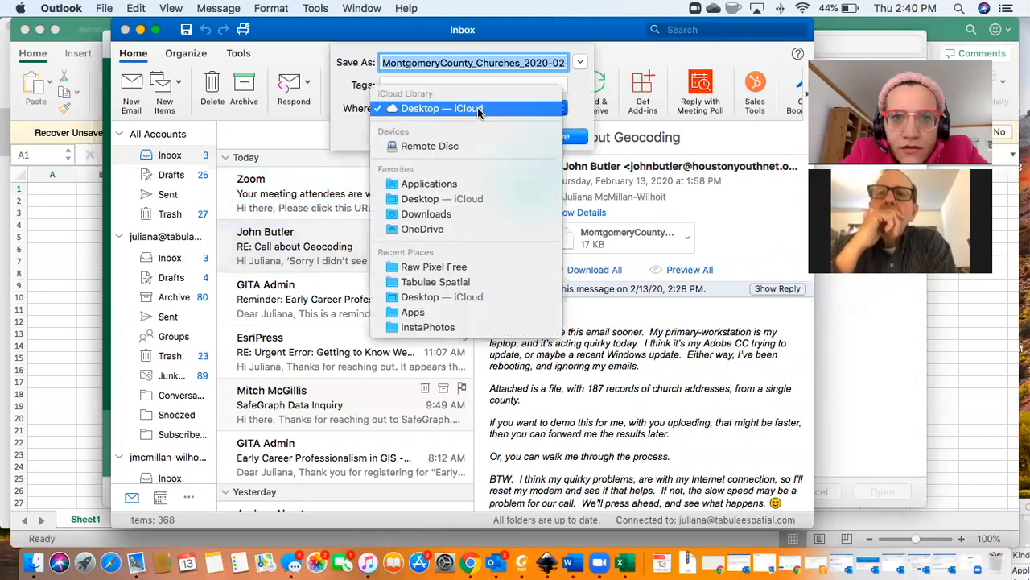
pyautogui.click(460, 215)
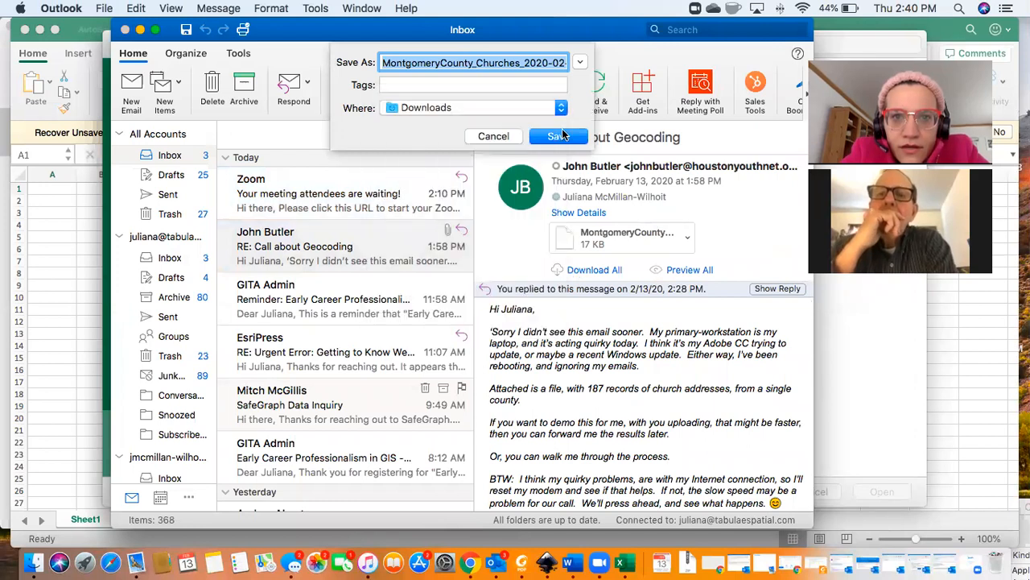
pyautogui.click(558, 137)
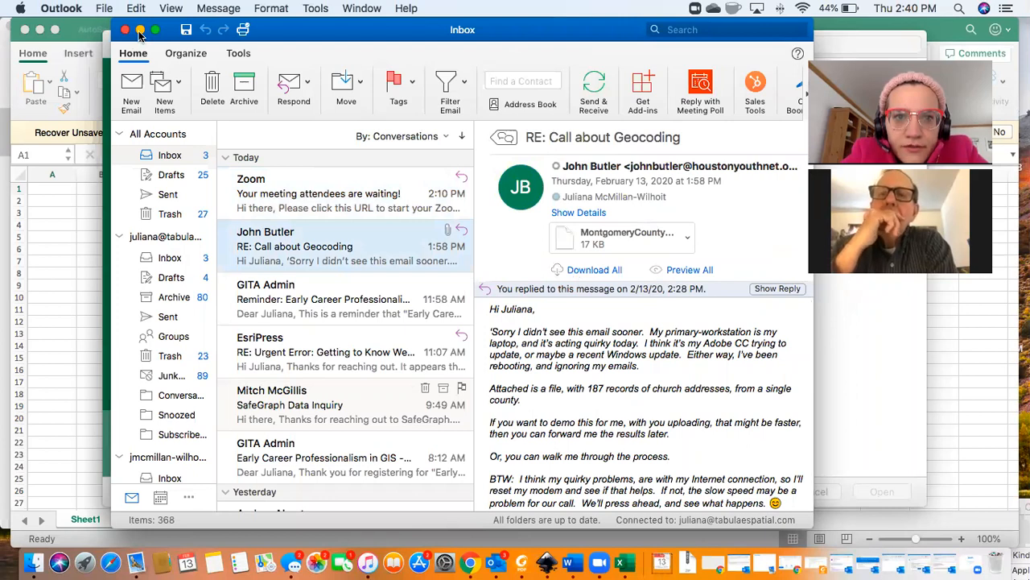
pyautogui.click(140, 31)
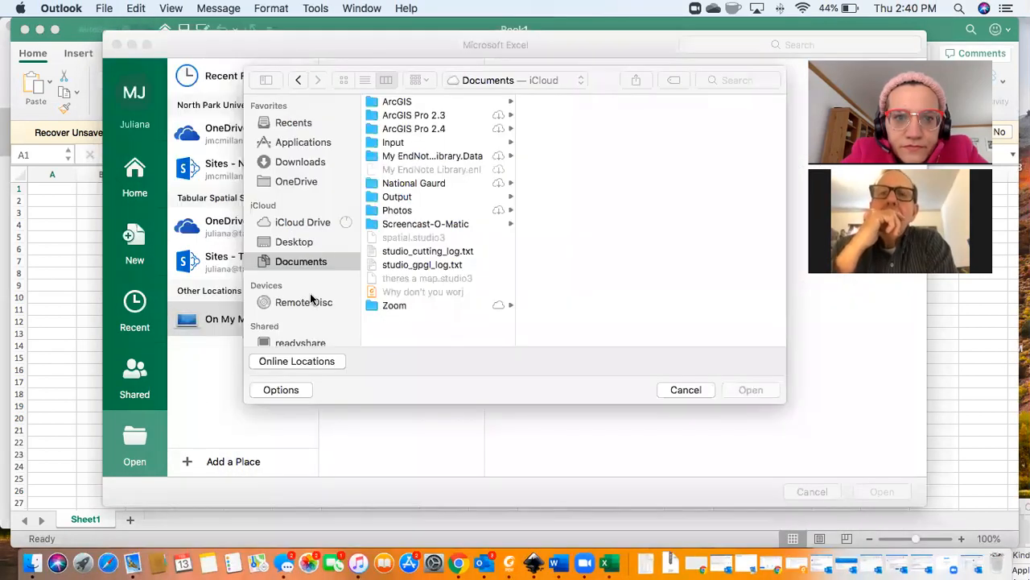
# Open MontgomeryCounty_Churches_2020-02-11_1649.csv from the Downloads folder in Excel.
pyautogui.scroll(-5, 311, 298)
pyautogui.scroll(5, 311, 298)
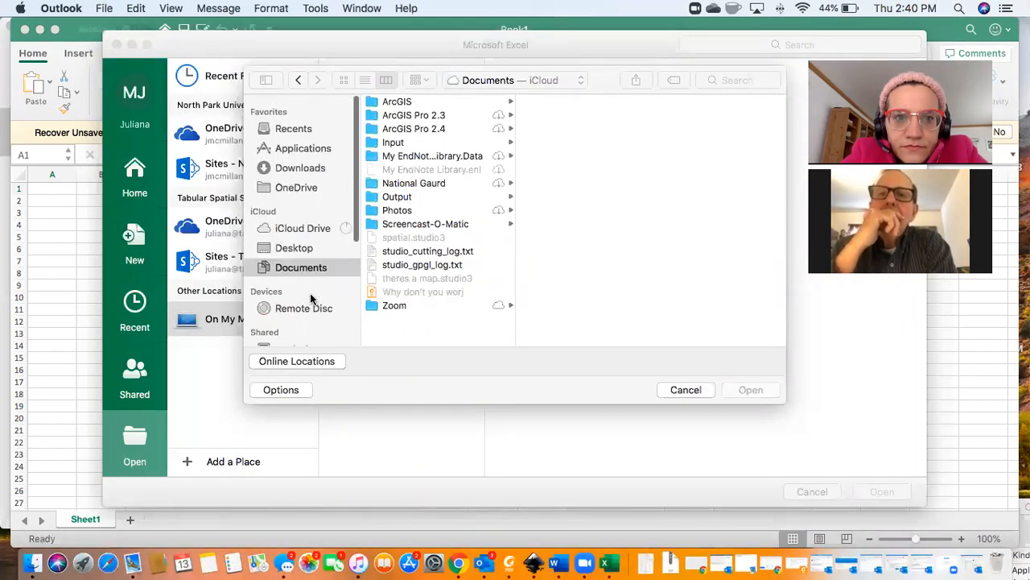
pyautogui.click(320, 164)
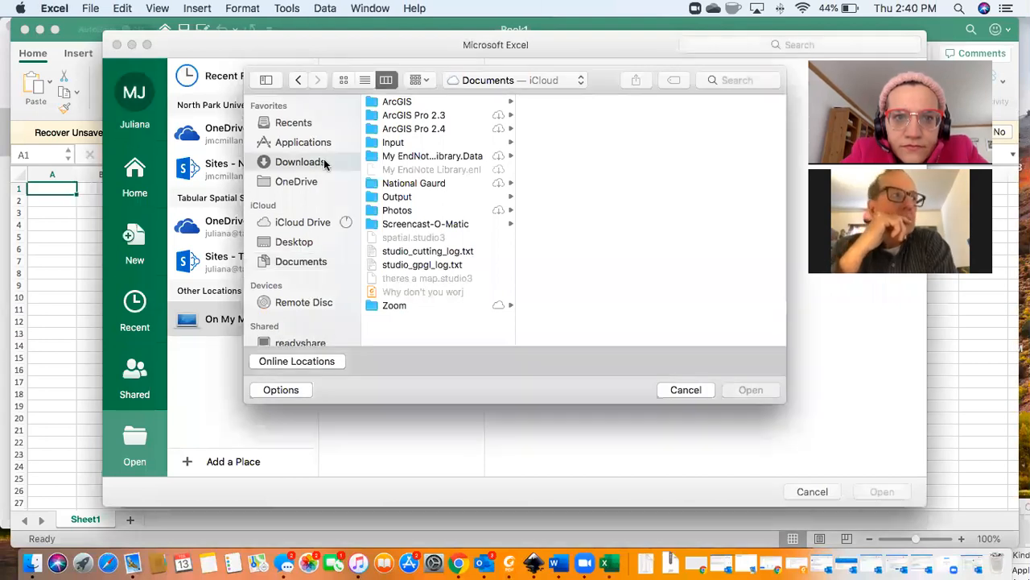
pyautogui.click(441, 169)
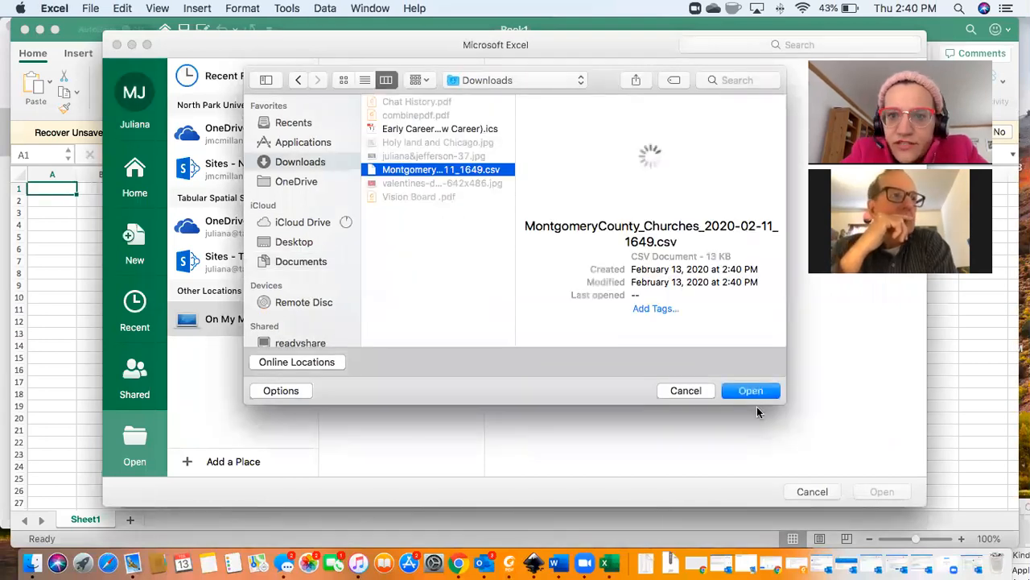
pyautogui.click(755, 390)
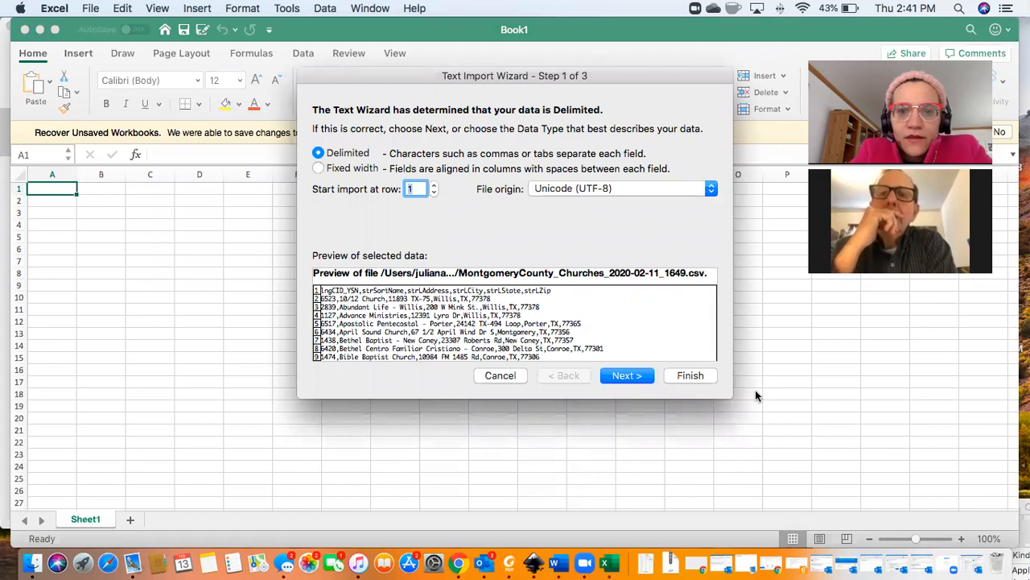
# Import the delimited church data with comma instead of tab as the delimiter, keeping the General column format.
pyautogui.click(634, 378)
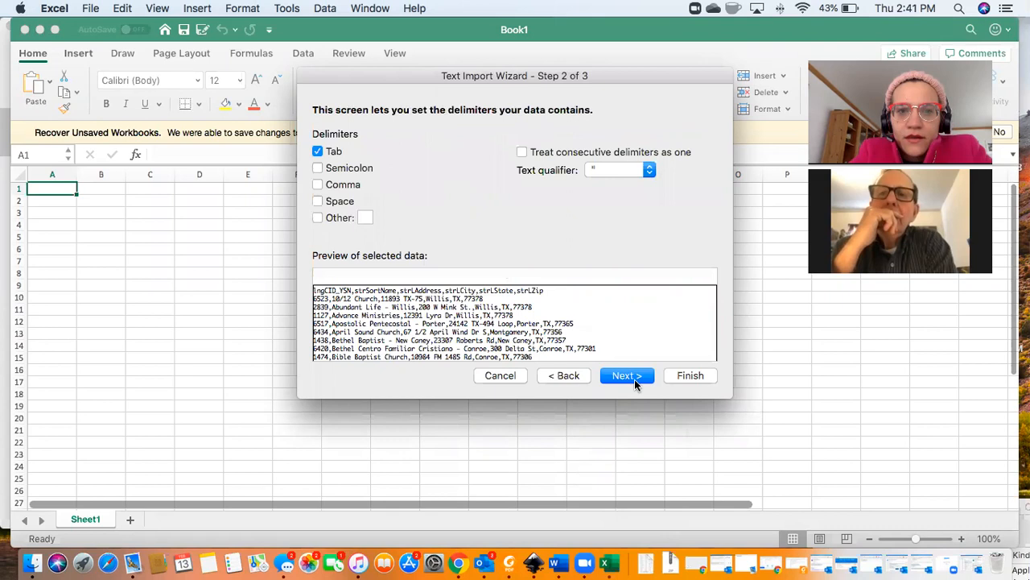
pyautogui.click(319, 150)
pyautogui.click(317, 185)
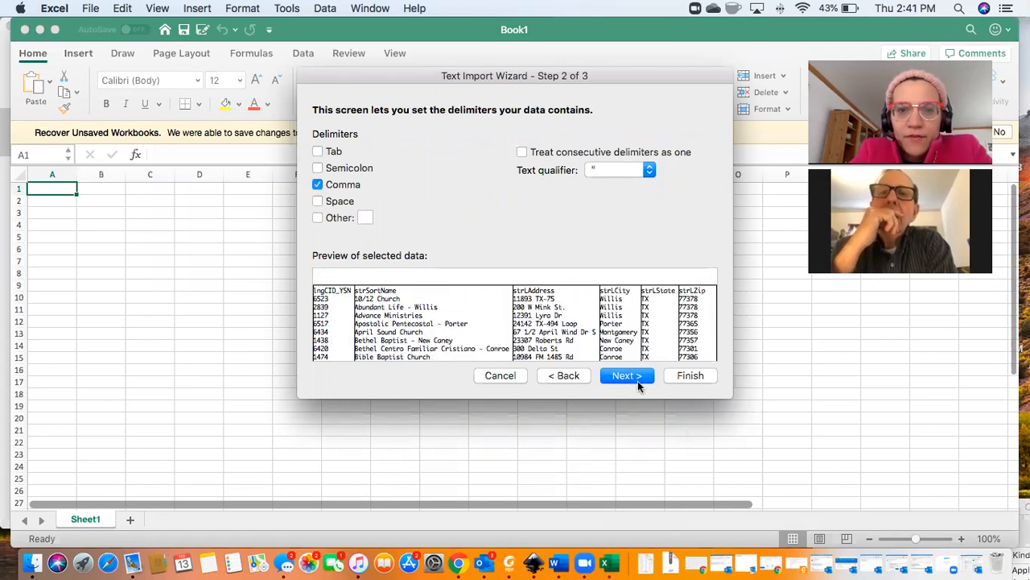
pyautogui.click(627, 376)
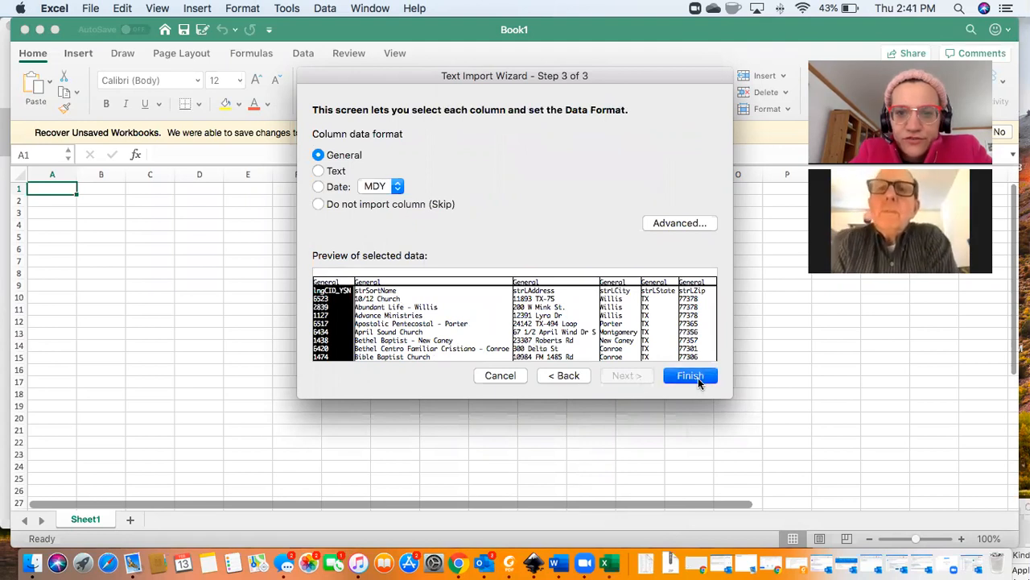
pyautogui.click(698, 377)
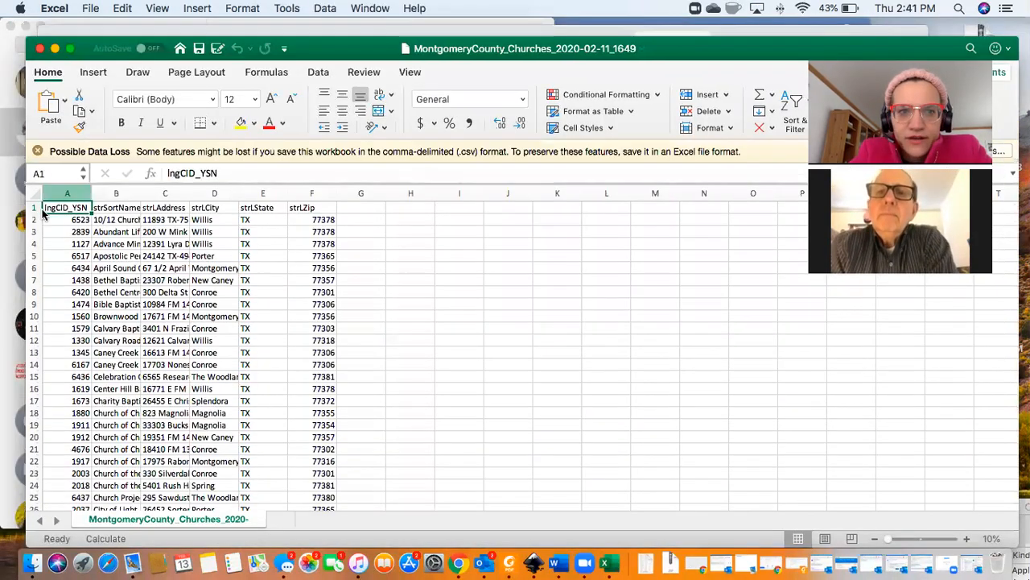
pyautogui.click(78, 231)
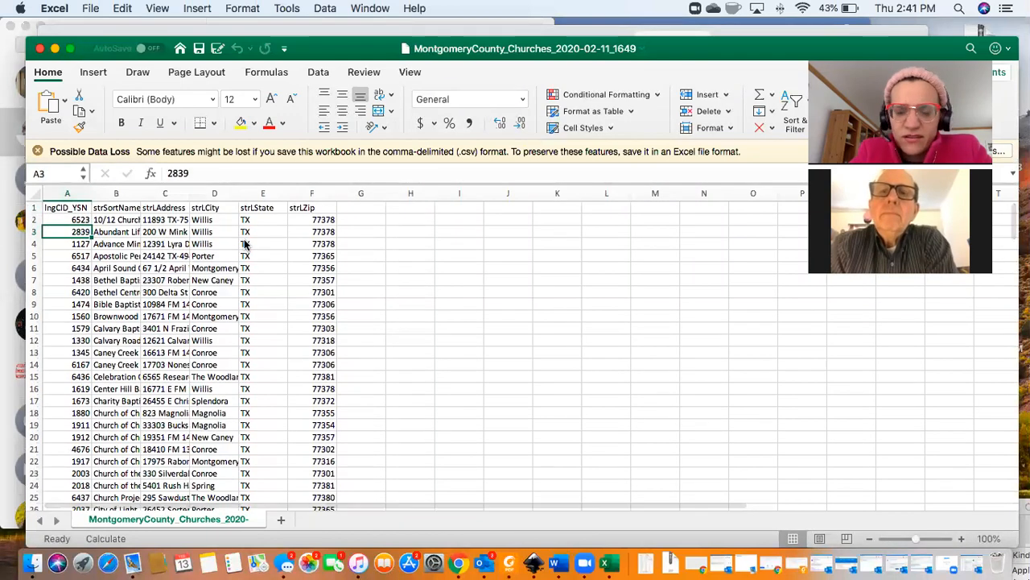
pyautogui.click(131, 280)
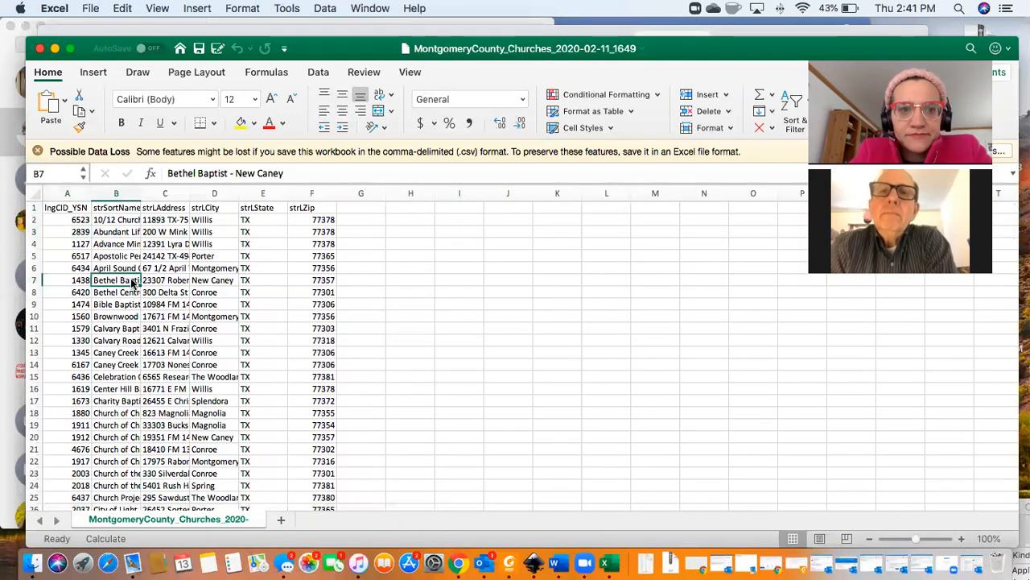
# Switch to the GPS Visualizer geocoder in Chrome, set the data type to "tabular (columns & a header)", and minimize the browser.
pyautogui.click(459, 561)
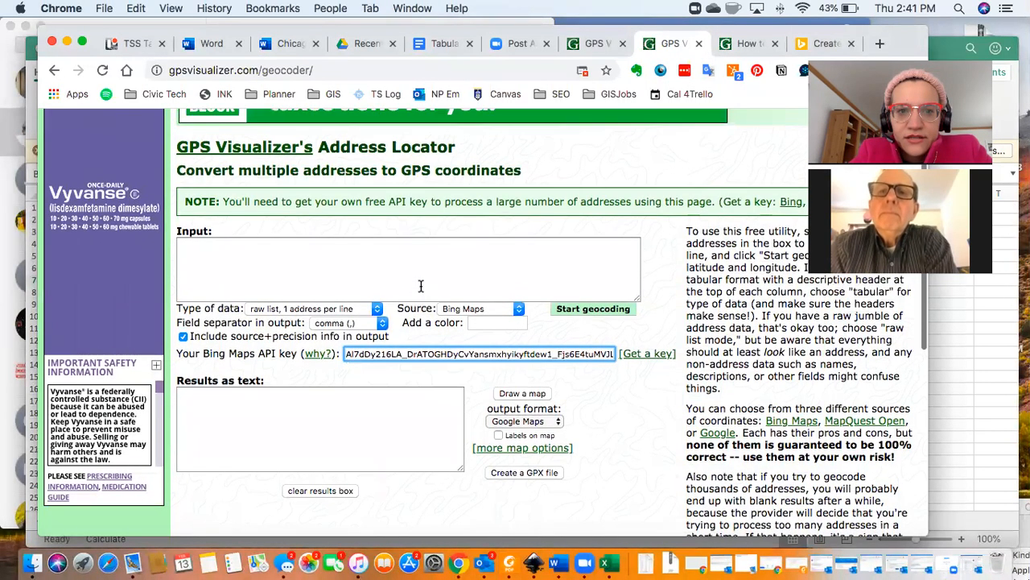
pyautogui.click(374, 310)
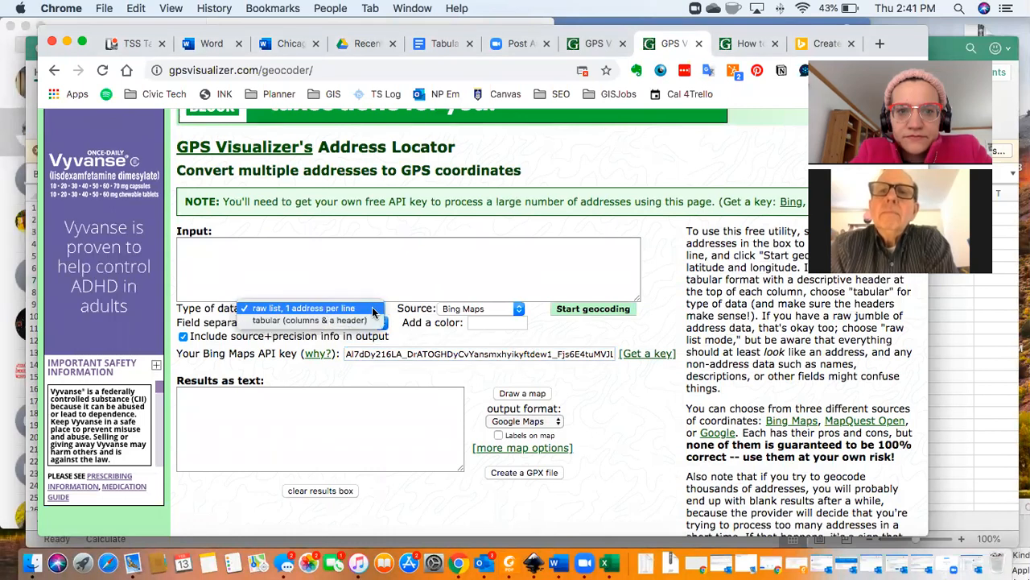
pyautogui.click(367, 322)
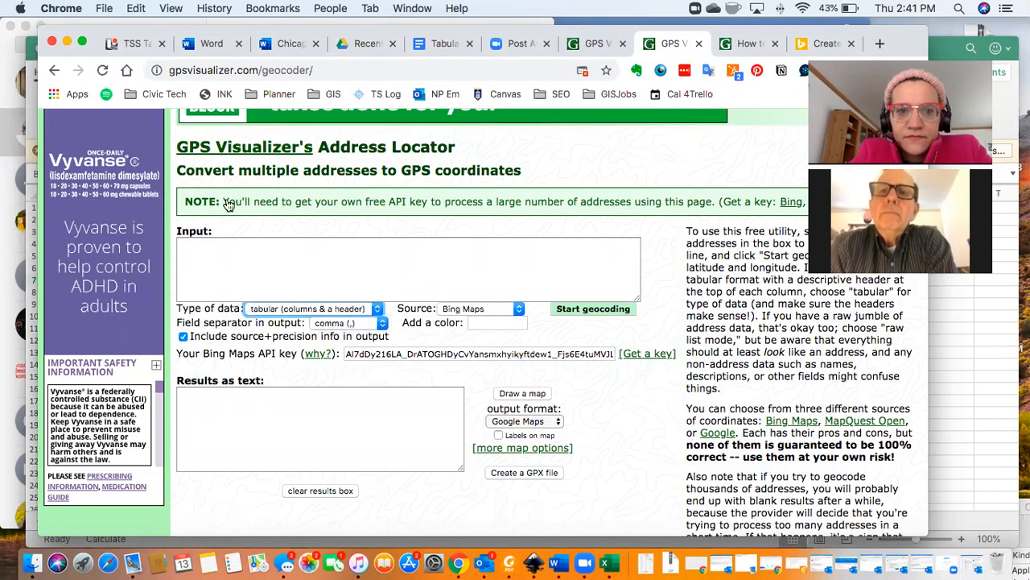
pyautogui.click(68, 41)
# Start saving a copy of the churches workbook in Downloads on this Mac under the name Mont_Test.
pyautogui.scroll(-15, 292, 281)
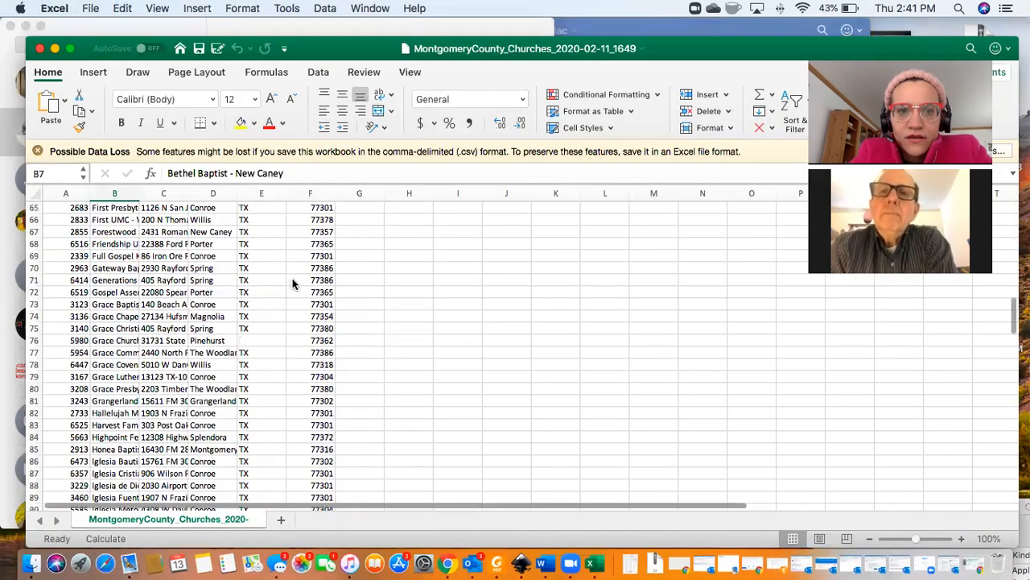
pyautogui.scroll(20, 292, 282)
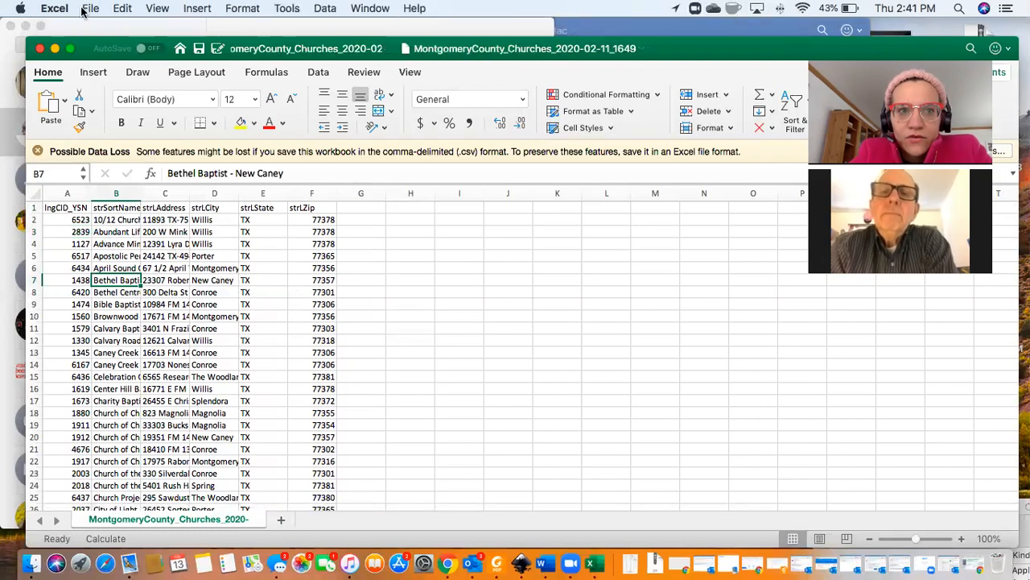
pyautogui.click(85, 10)
pyautogui.click(136, 123)
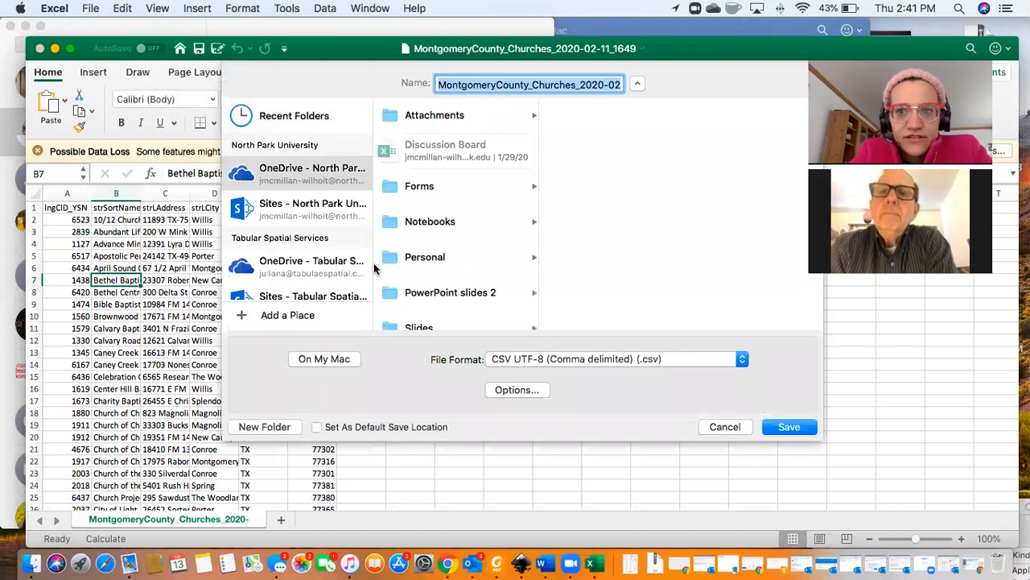
pyautogui.scroll(-2, 354, 274)
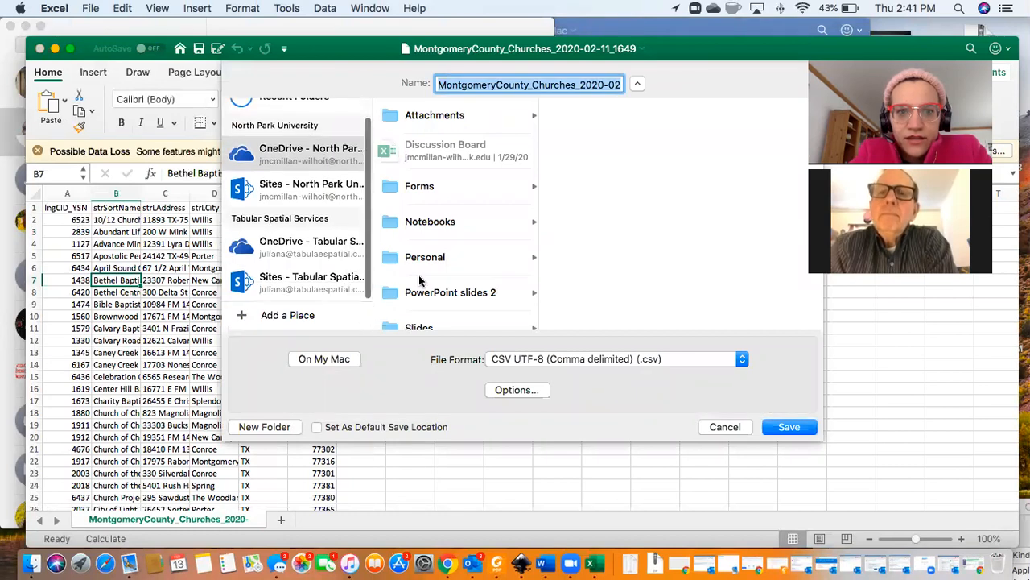
pyautogui.scroll(-5, 418, 277)
pyautogui.click(324, 359)
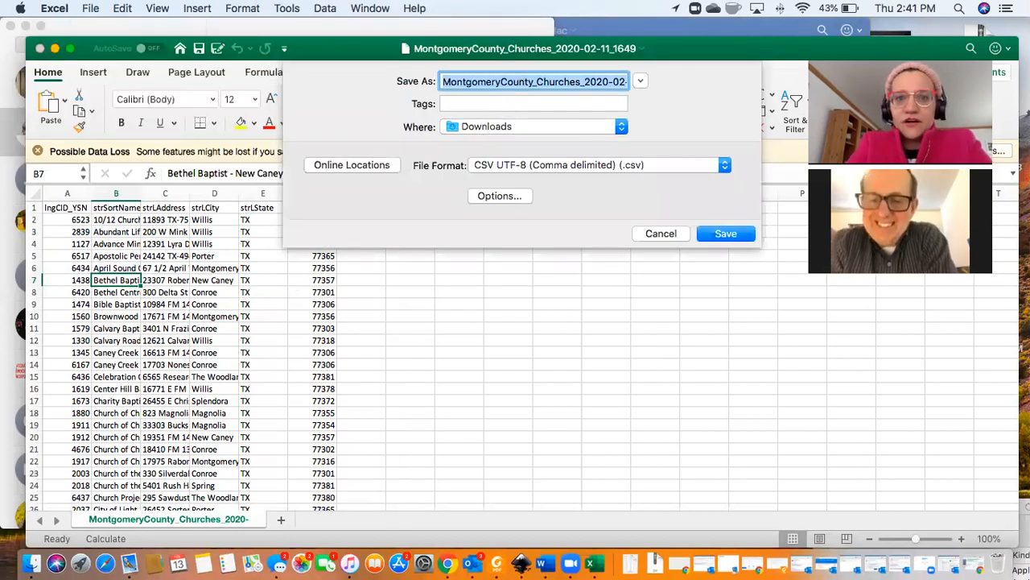
pyautogui.press('BackSpace')
pyautogui.write('Mont')
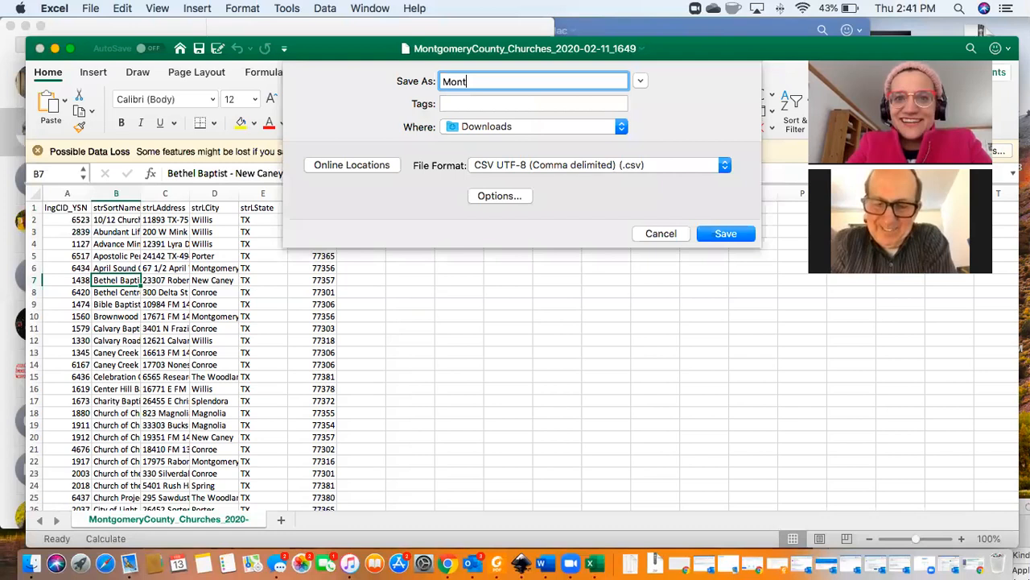
pyautogui.write('_Test')
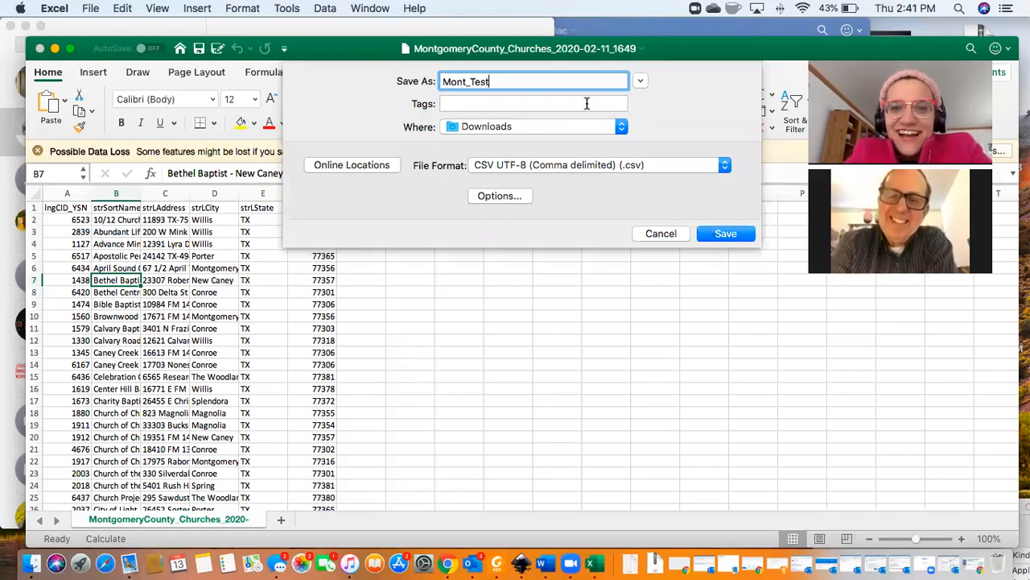
# Save Mont_Test in the UTF-16 Unicode Text (.txt) format and close the workbook.
pyautogui.click(624, 163)
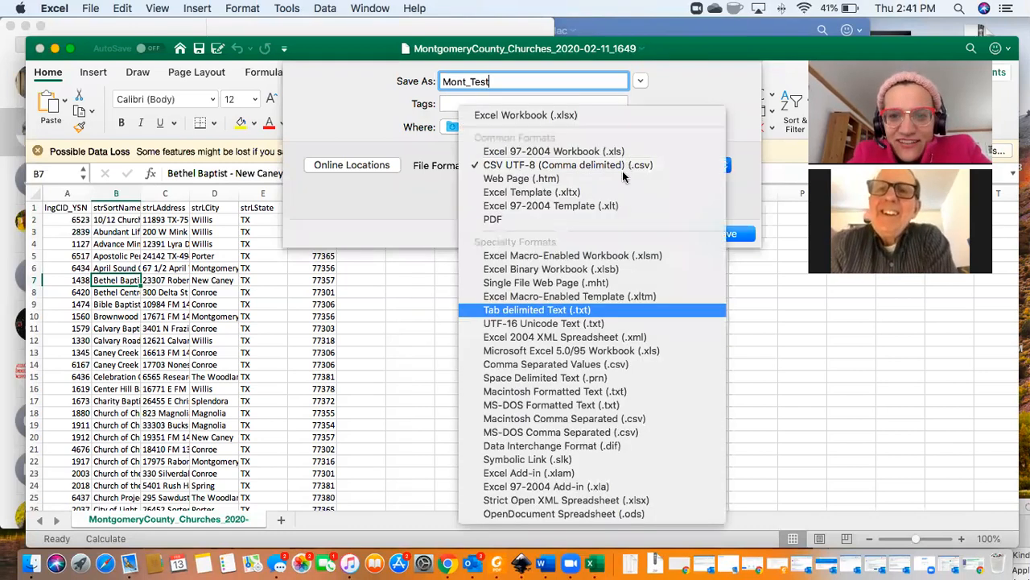
pyautogui.press('u')
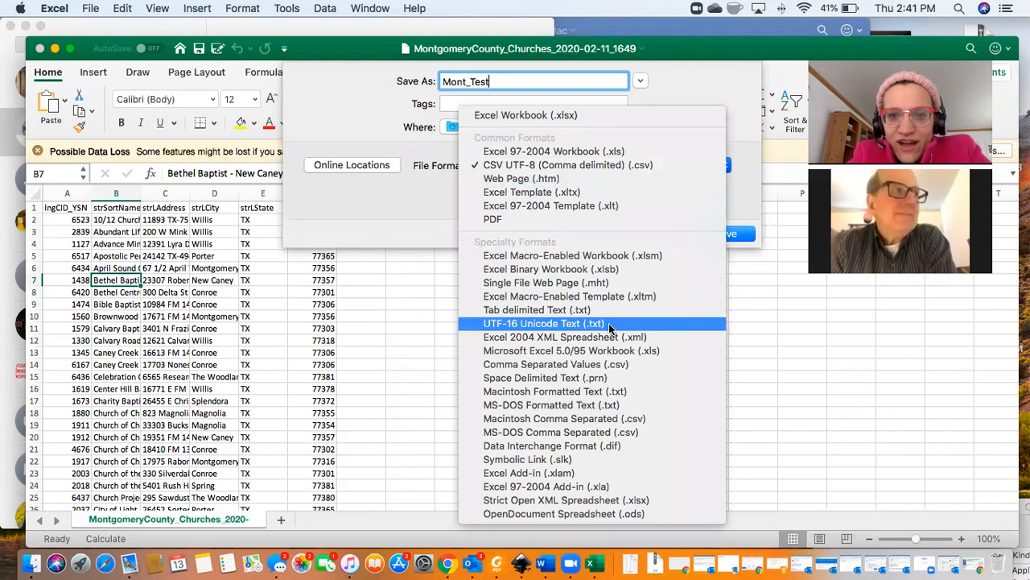
pyautogui.press('Return')
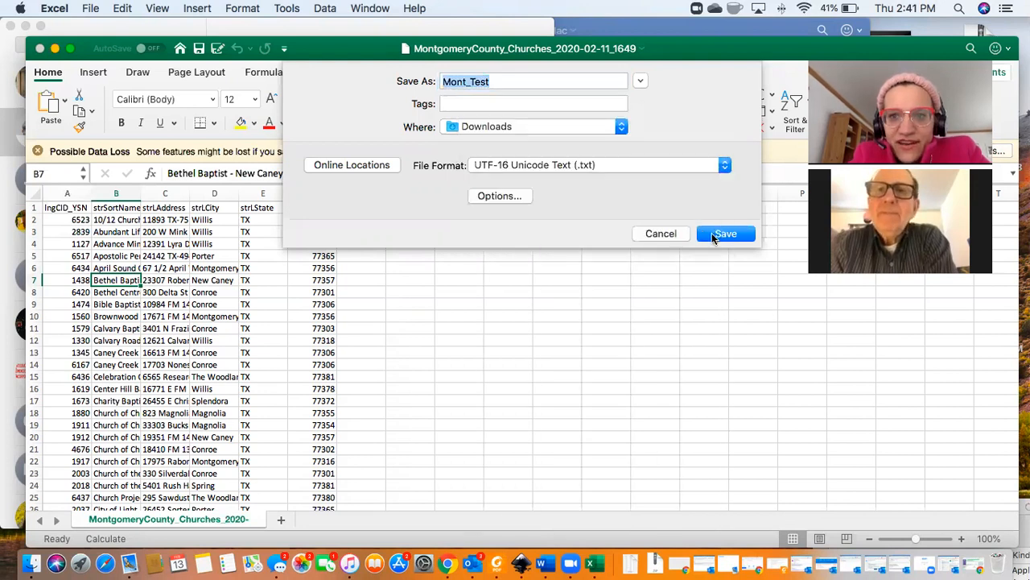
pyautogui.click(712, 234)
pyautogui.click(624, 226)
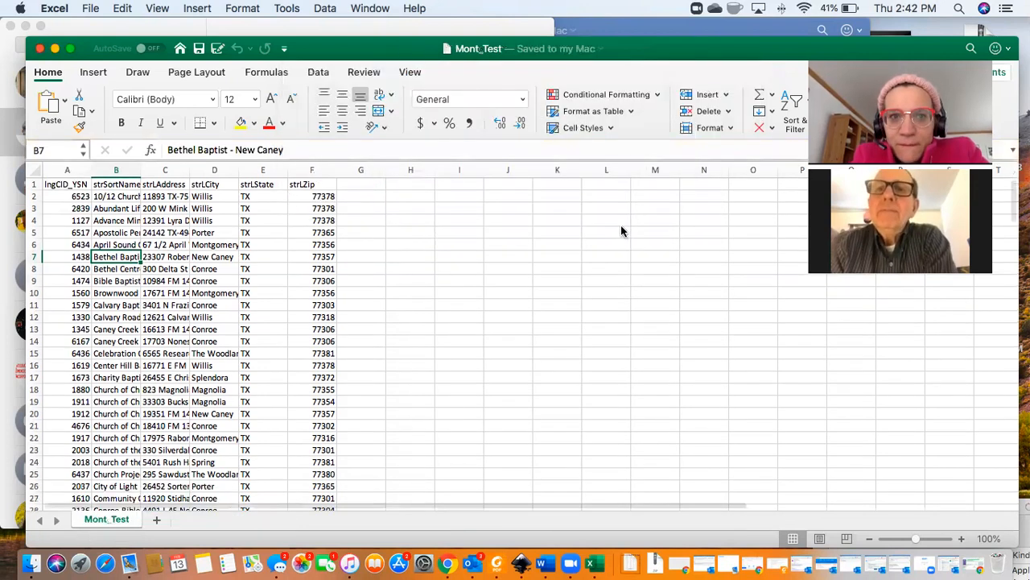
pyautogui.click(39, 49)
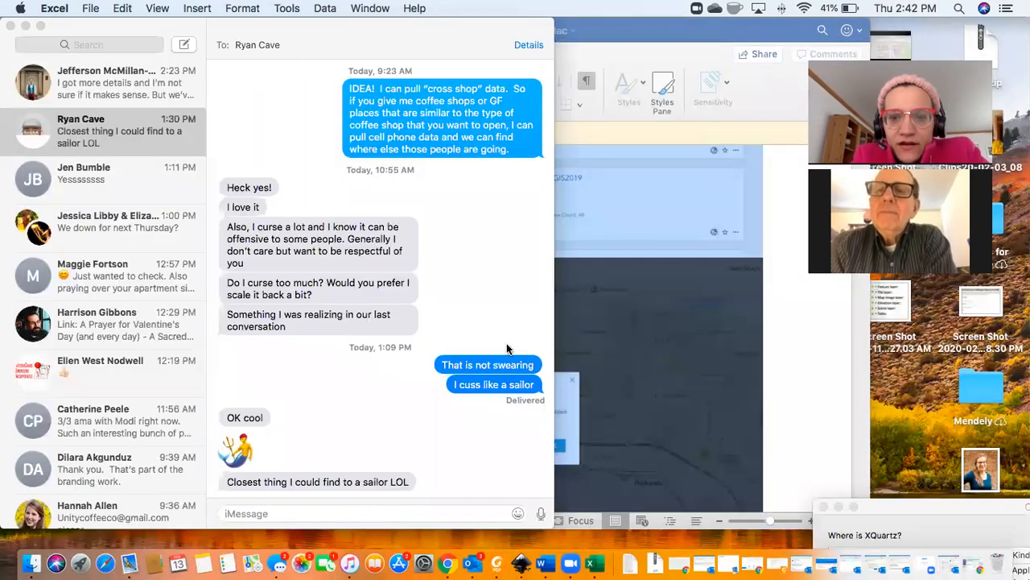
# Open the exported Mont_Test text file from the Downloads folder in TextEdit.
pyautogui.click(629, 566)
pyautogui.click(662, 171)
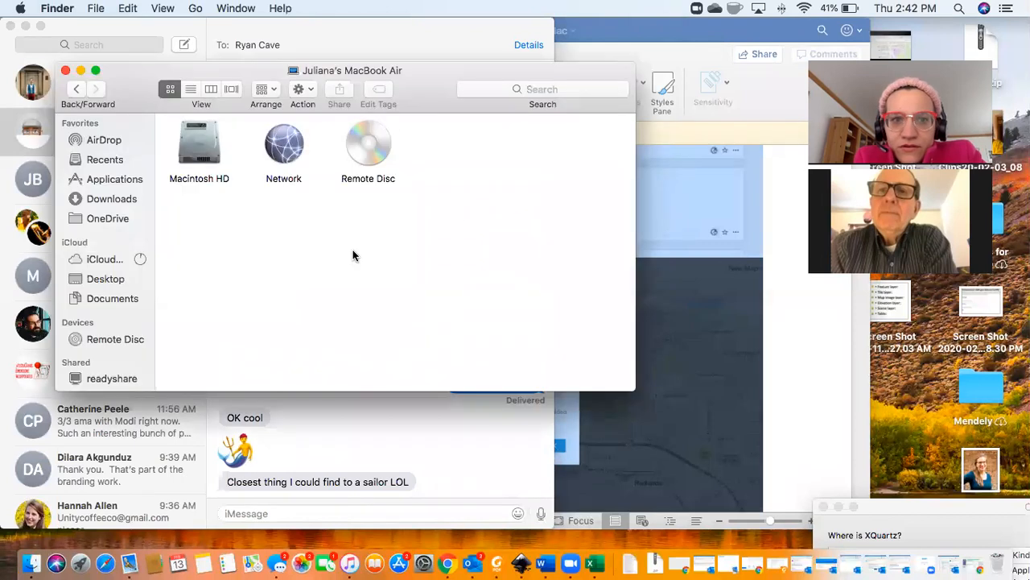
pyautogui.click(112, 199)
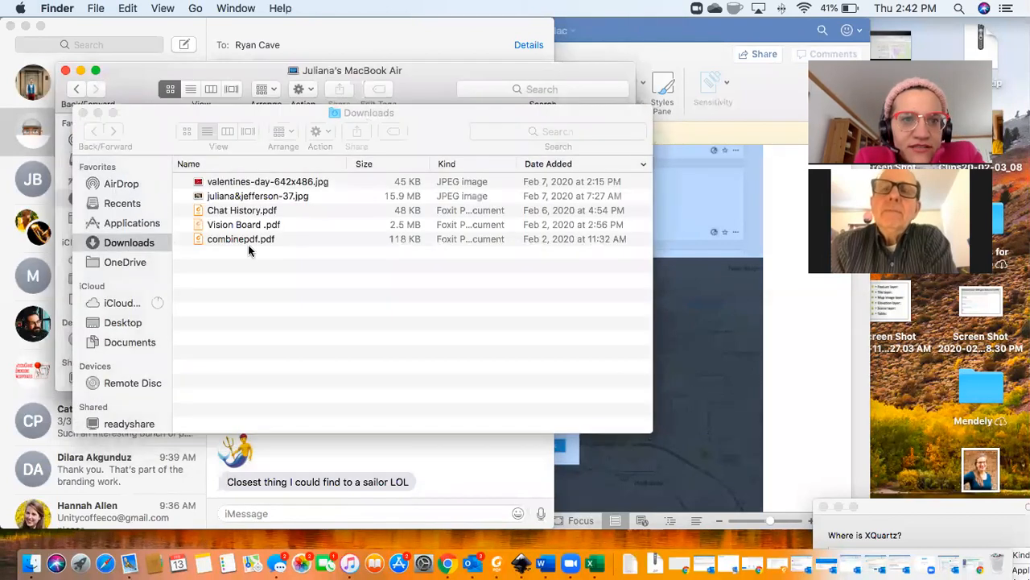
pyautogui.doubleClick(231, 140)
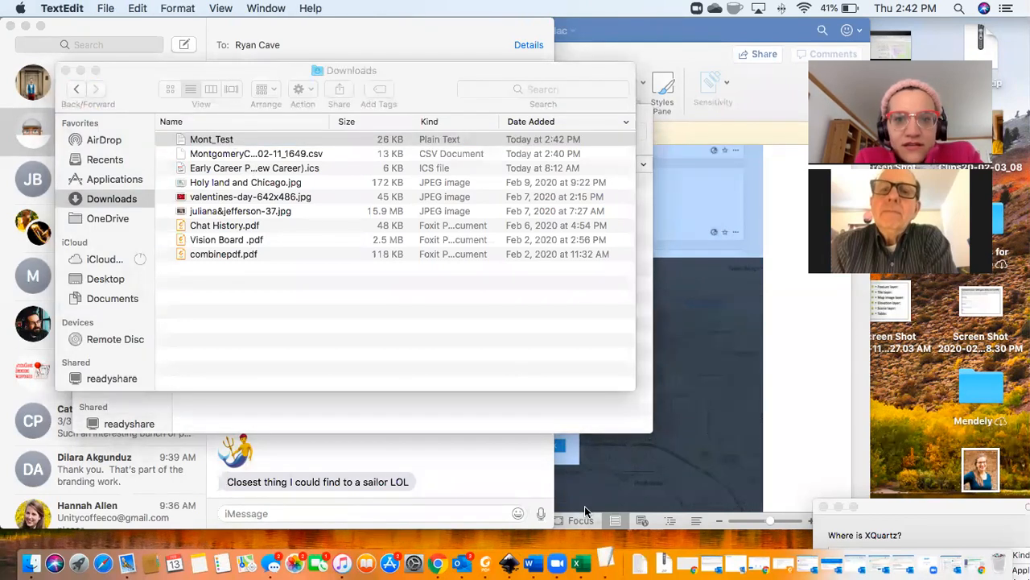
# Copy the entire text of Mont_Test and paste it into the Input box of the GPS Visualizer geocoder in Chrome.
pyautogui.click(409, 277)
pyautogui.moveTo(336, 129); pyautogui.dragTo(226, 79)
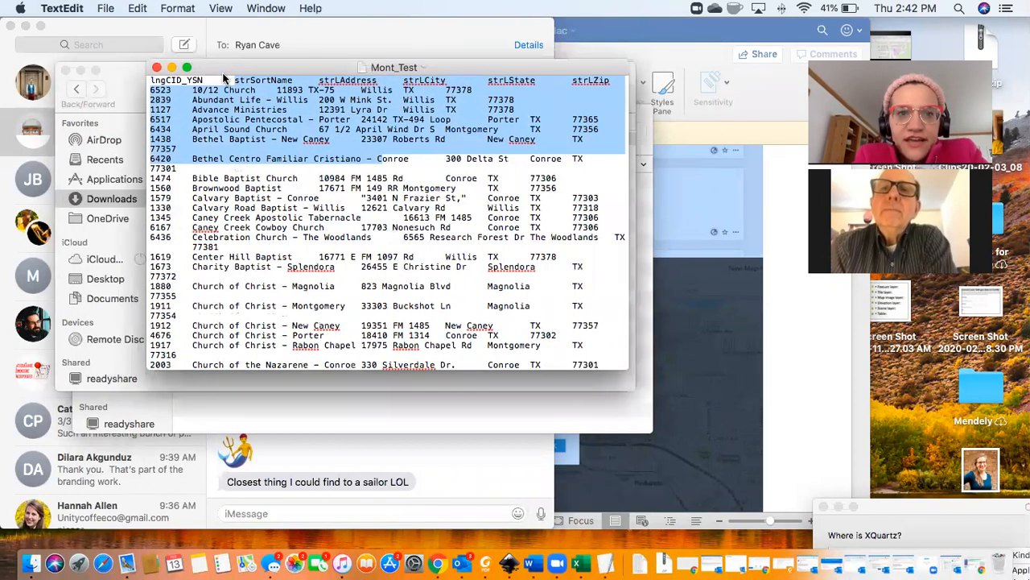
pyautogui.click(302, 176)
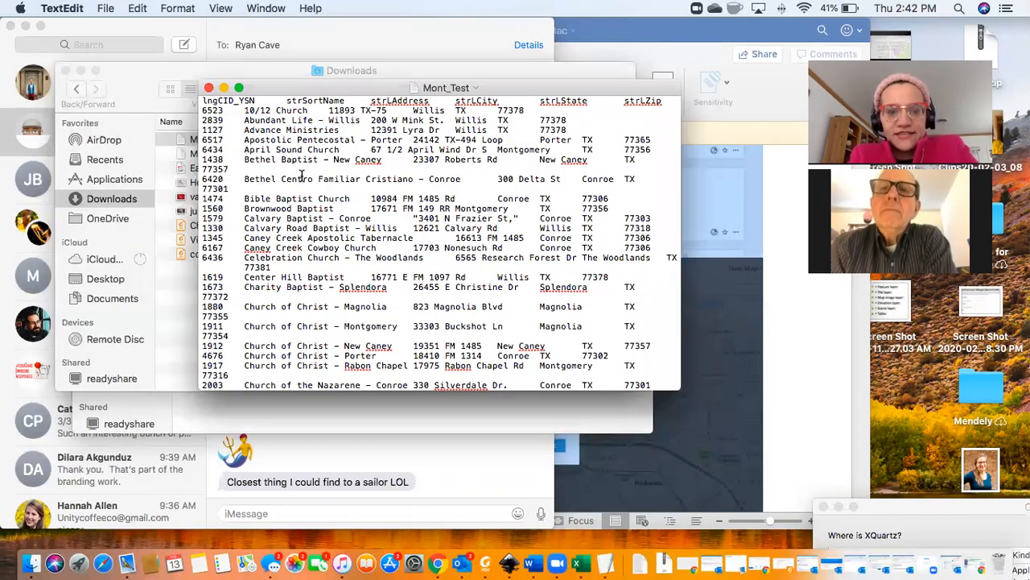
pyautogui.press('super+a')
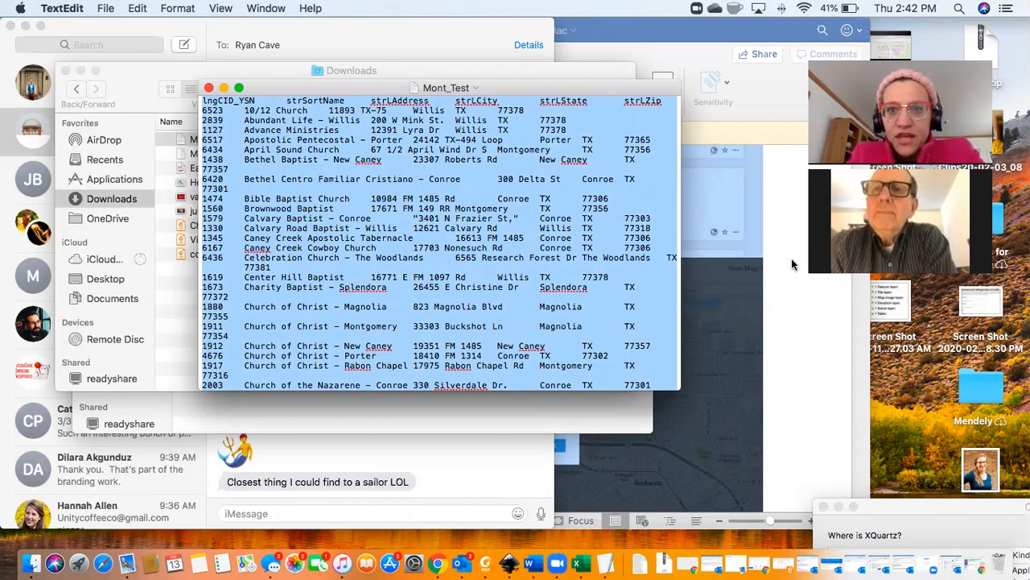
pyautogui.click(531, 563)
pyautogui.click(437, 564)
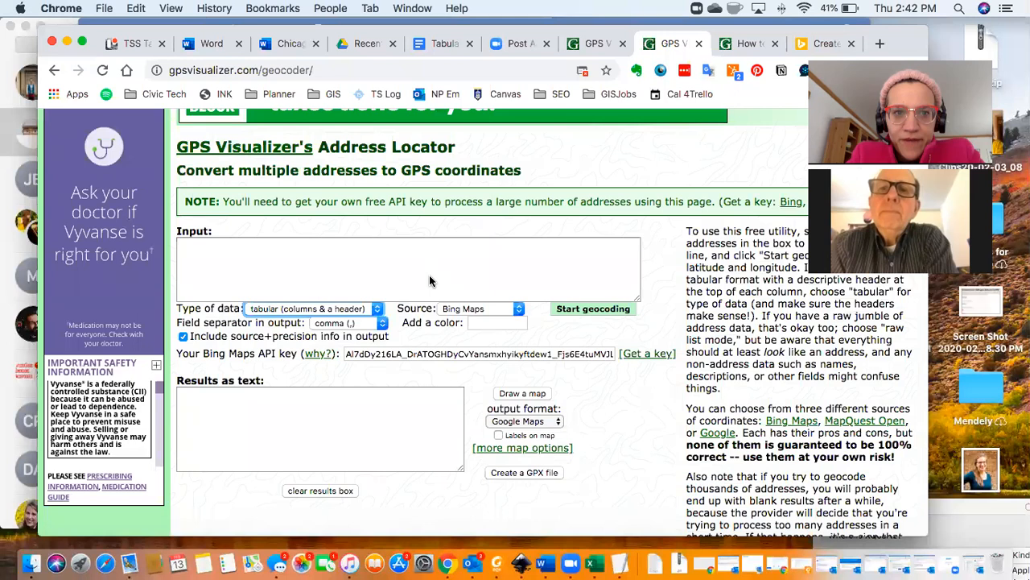
pyautogui.click(406, 257)
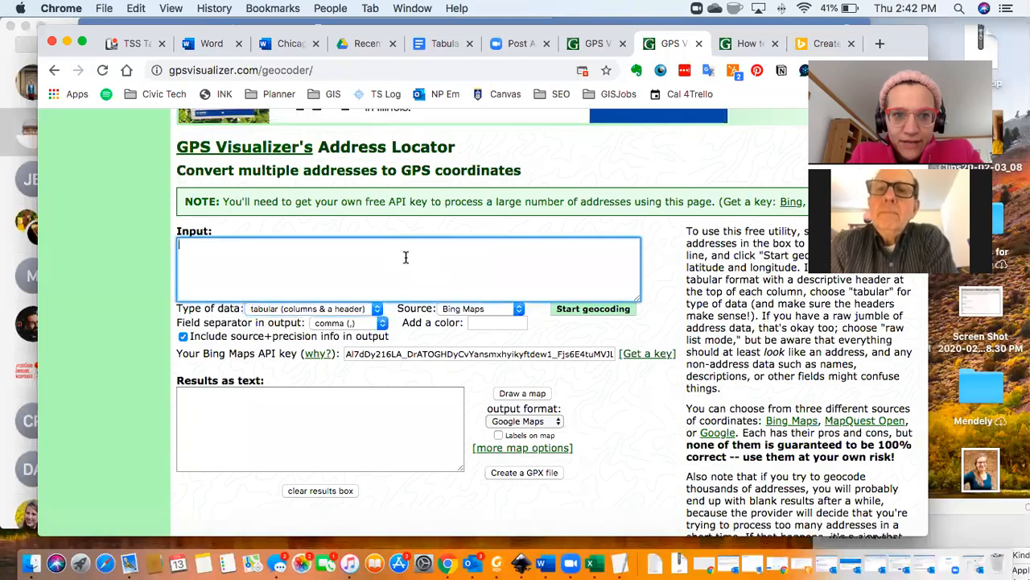
pyautogui.press('super+v')
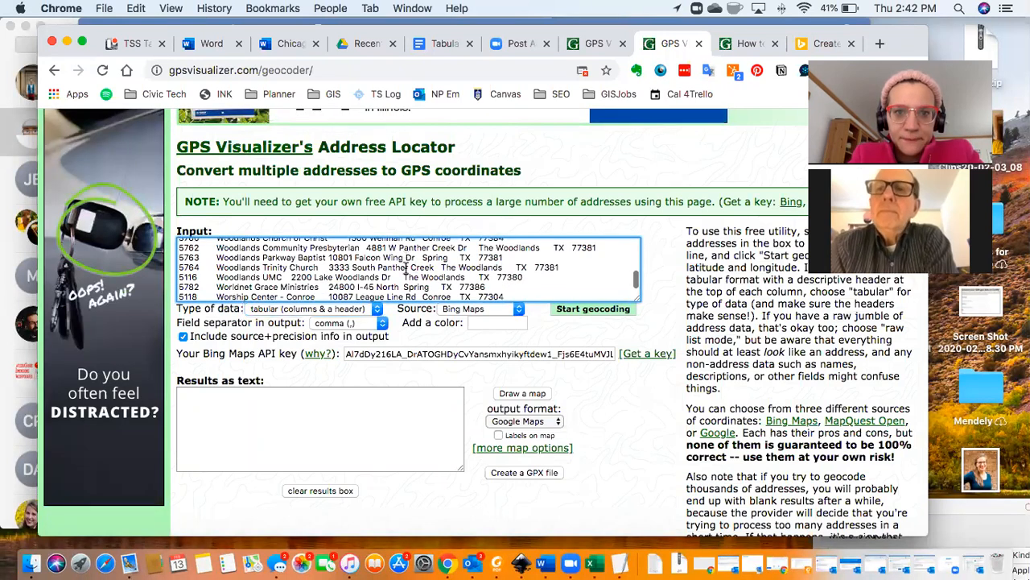
# Set the output field separator to tab and start geocoding the pasted addresses.
pyautogui.click(358, 323)
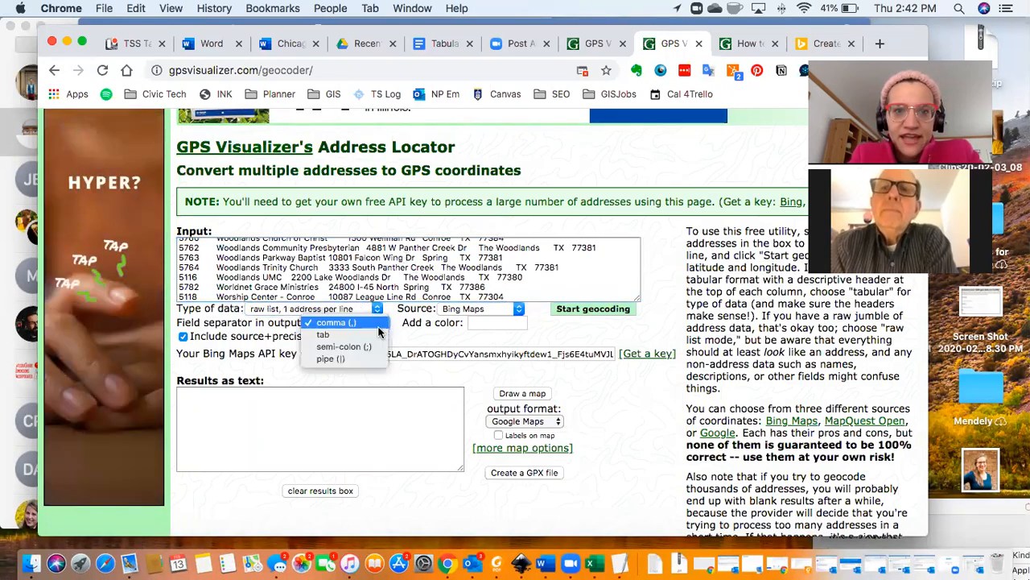
pyautogui.click(372, 336)
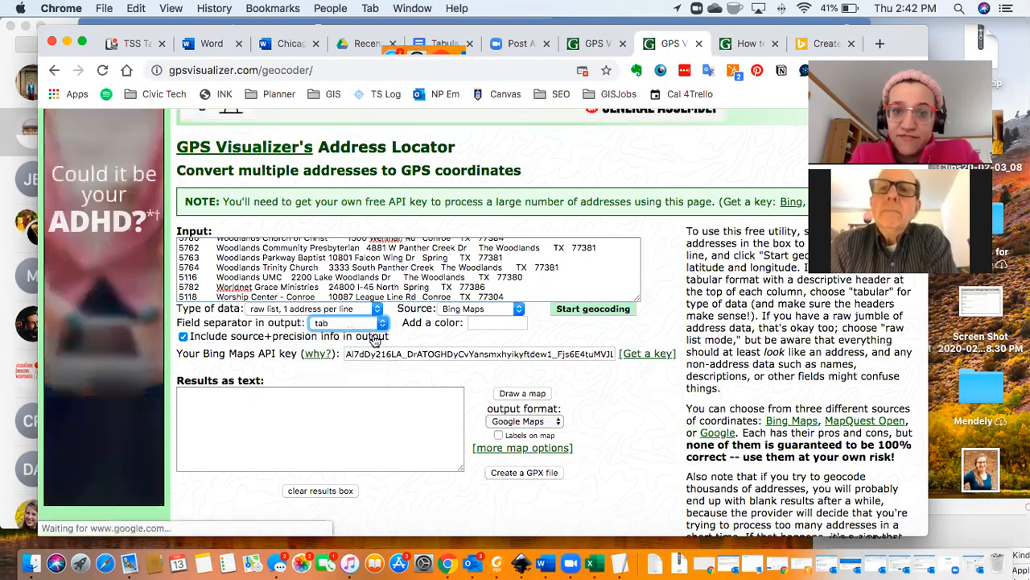
pyautogui.click(586, 315)
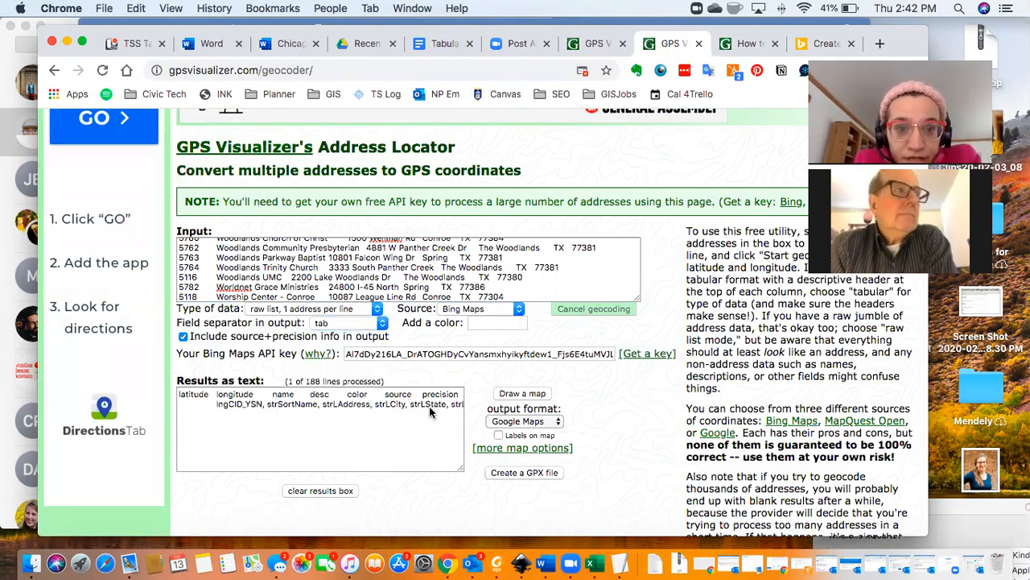
# Draw a map of the geocoding results in the Google Maps output format and return to the geocoder page.
pyautogui.scroll(-3, 429, 412)
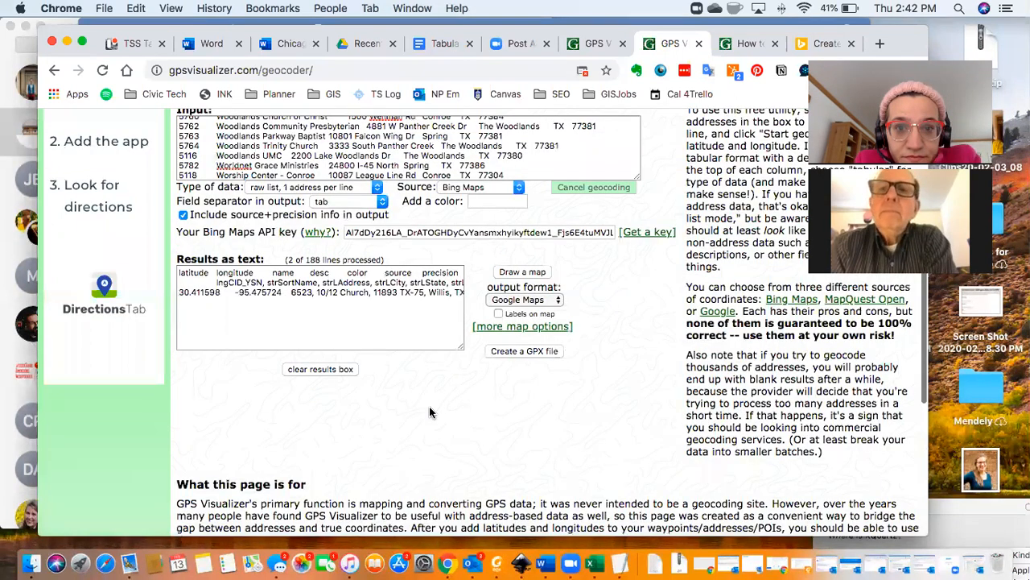
pyautogui.scroll(-2, 429, 412)
pyautogui.click(534, 212)
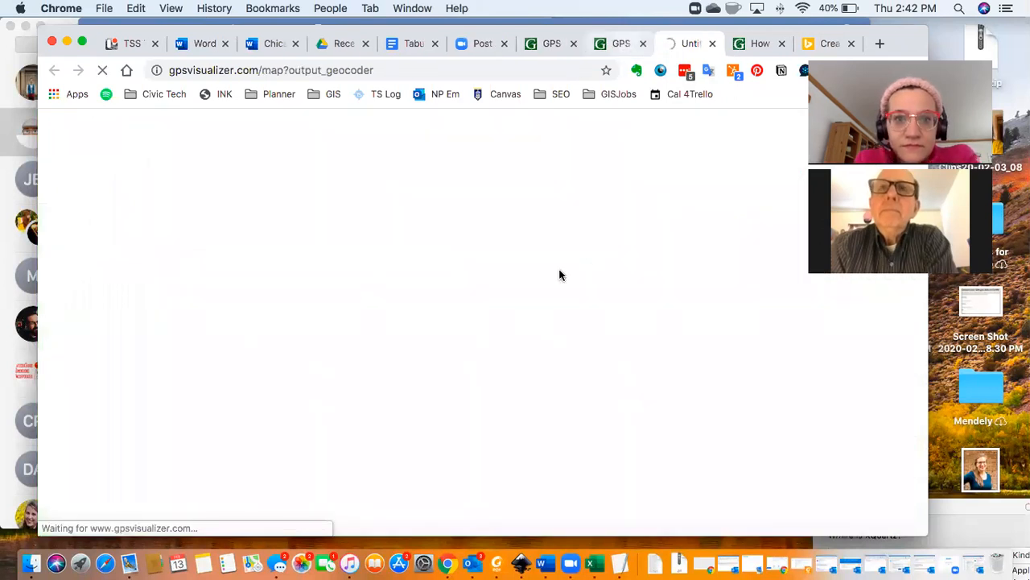
pyautogui.hotkey('ctrl', 'shift', 'Tab')
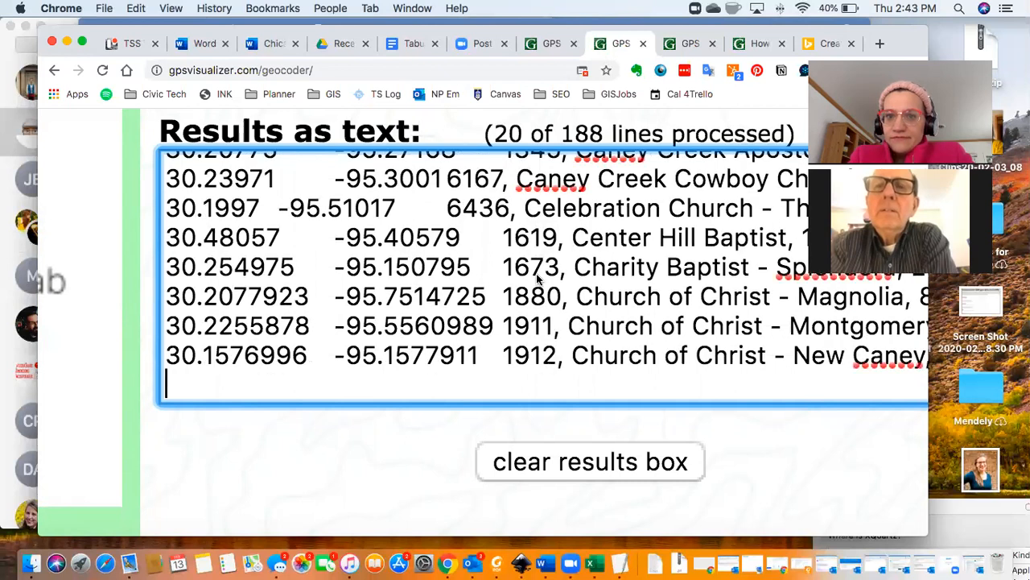
# Examine the latitude, longitude and church address lines in the geocoder's text results and the processing progress, reducing the page magnification.
pyautogui.scroll(5, 602, 137)
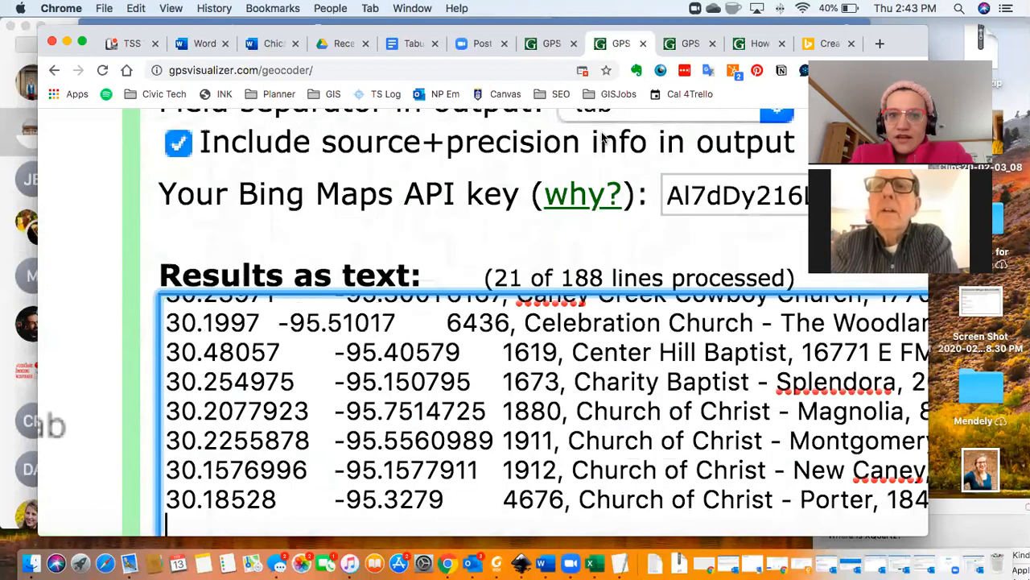
pyautogui.scroll(3, 602, 137)
pyautogui.scroll(-8, 602, 137)
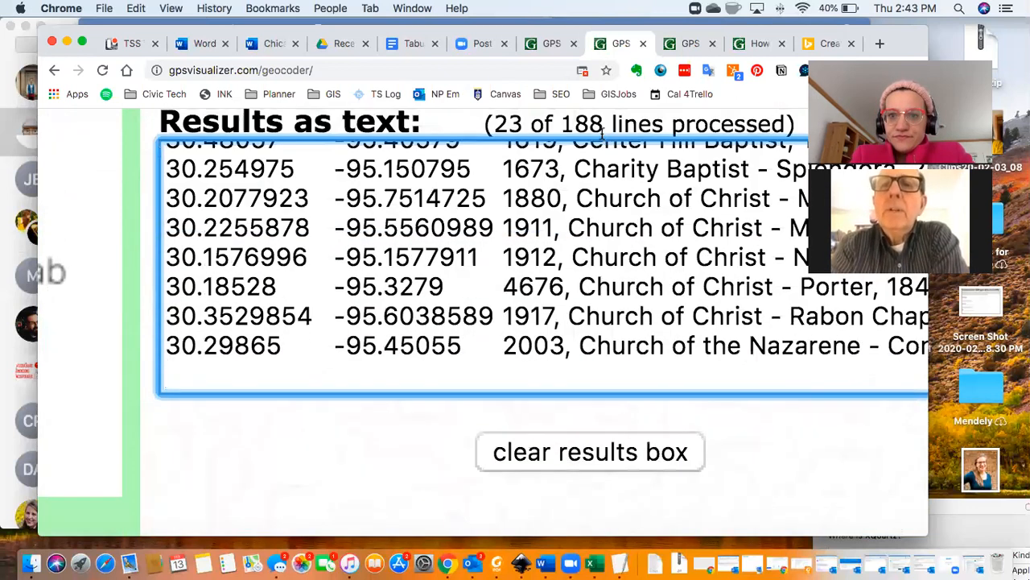
pyautogui.press('super+minus')
pyautogui.press('super+minus')
pyautogui.press('super+minus')
pyautogui.press('super+minus')
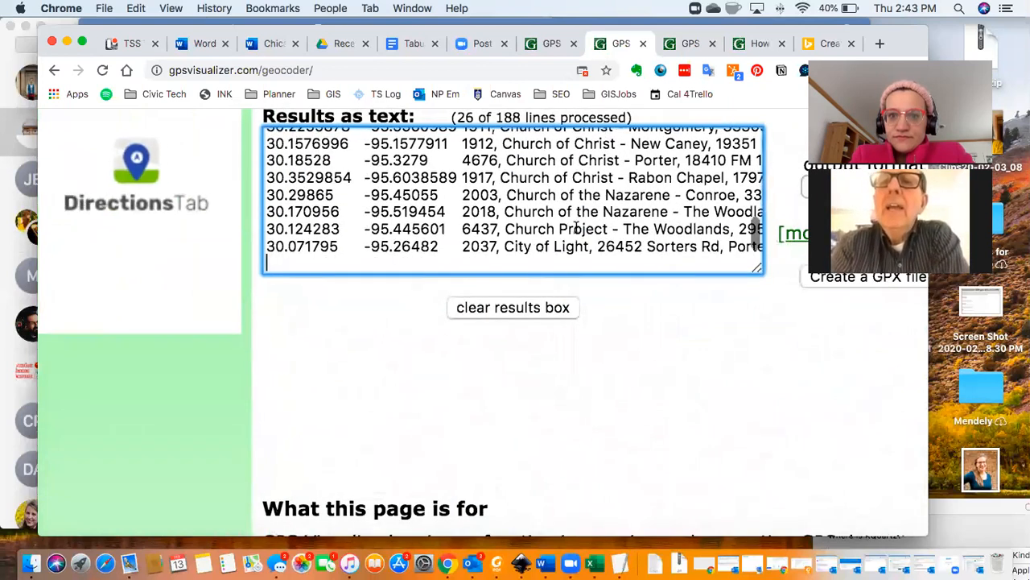
pyautogui.press('super+minus')
pyautogui.press('super+minus')
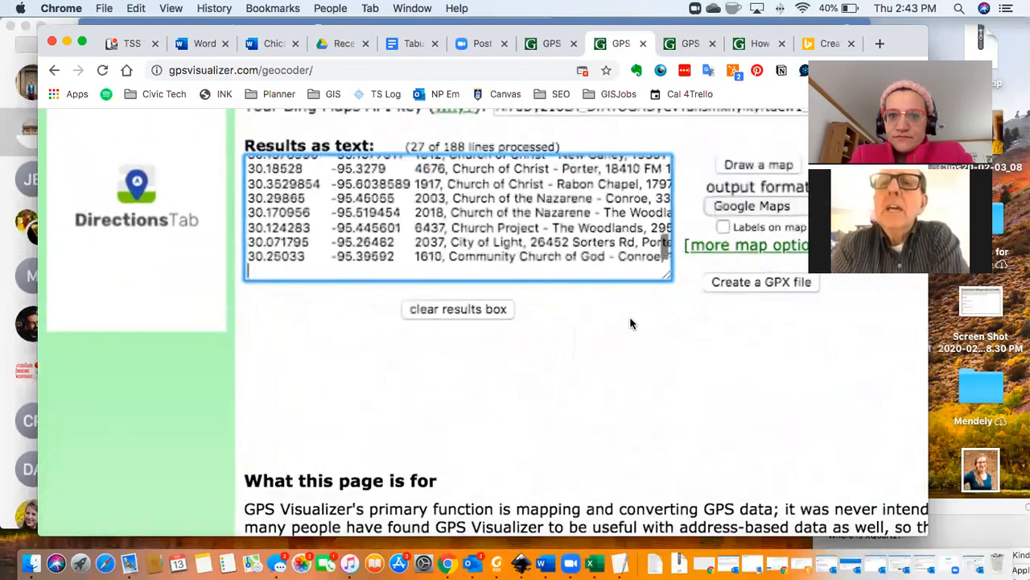
pyautogui.press('super+minus')
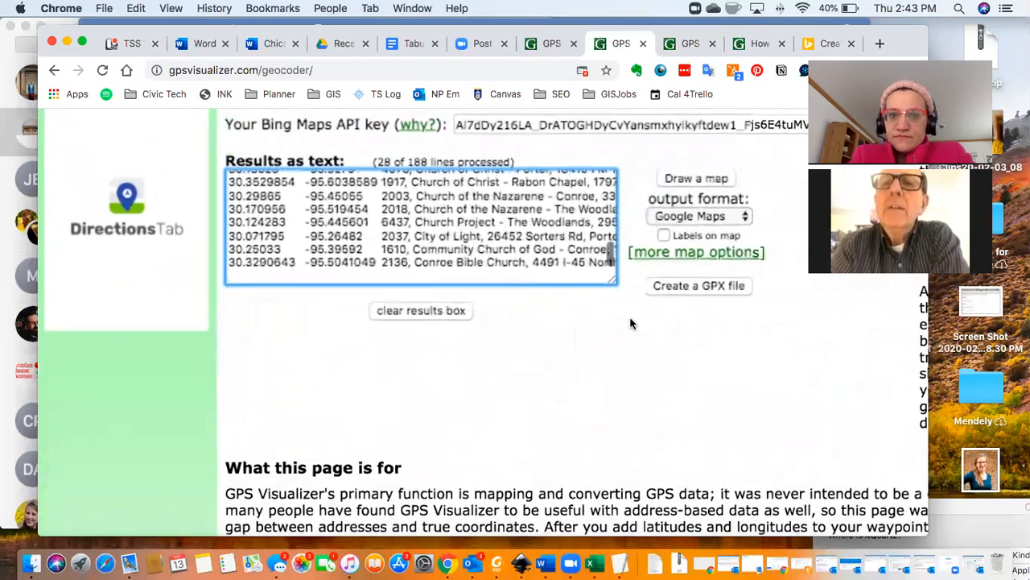
pyautogui.press('super+minus')
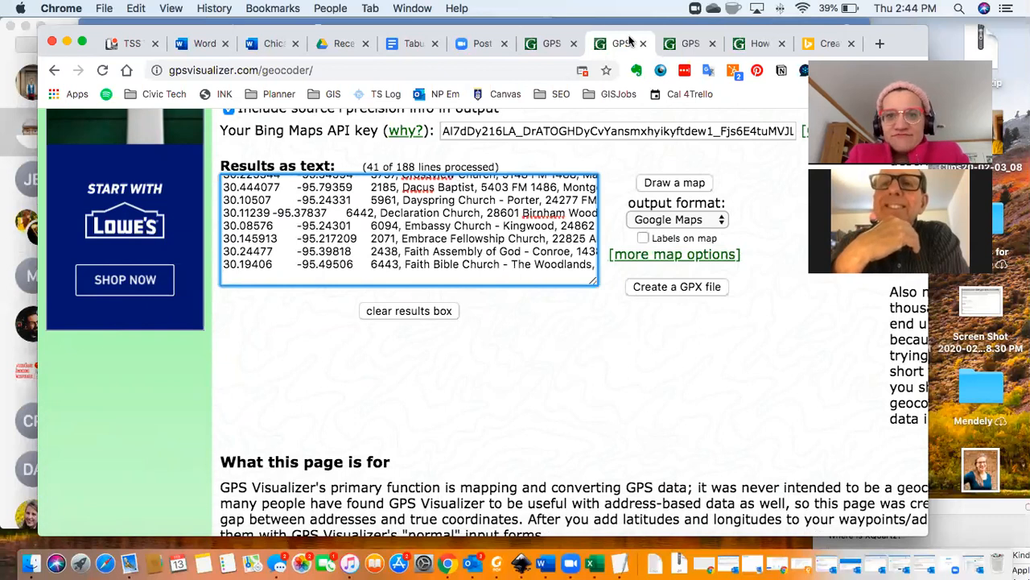
# Check the Google Maps output page, dismissing its API key prompt, and return to the geocoder page.
pyautogui.click(691, 43)
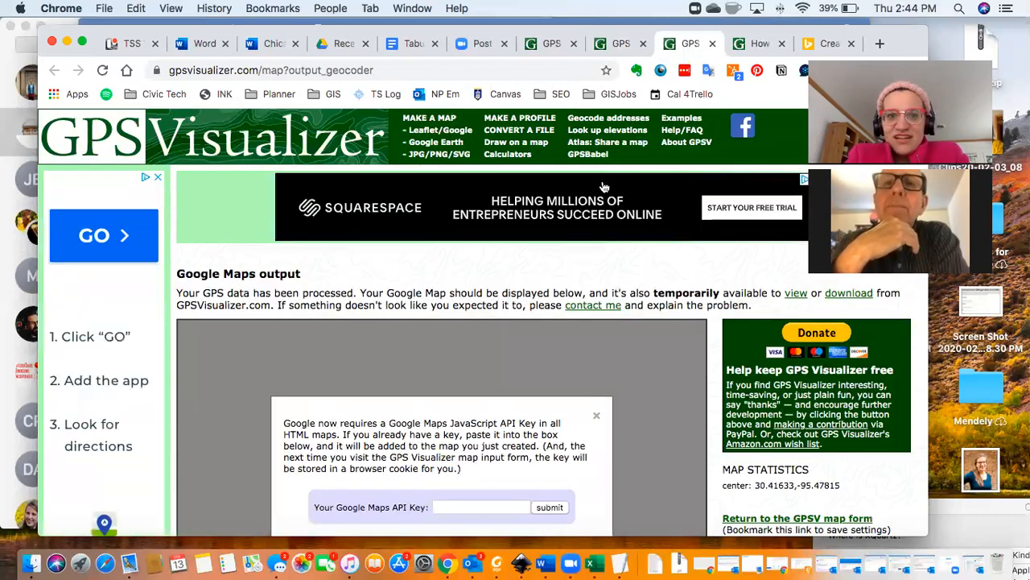
pyautogui.scroll(-2, 529, 359)
pyautogui.click(598, 233)
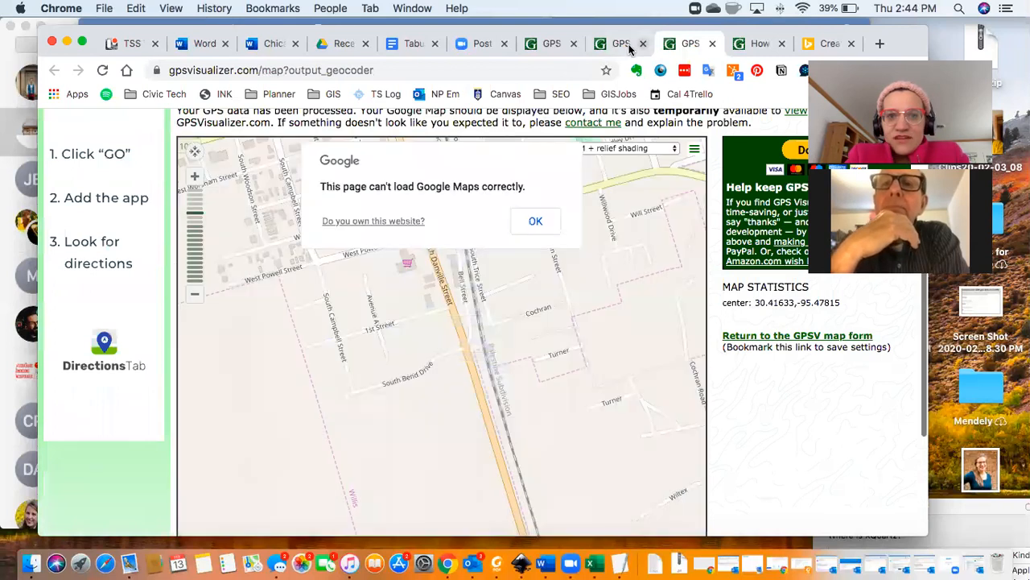
pyautogui.click(621, 47)
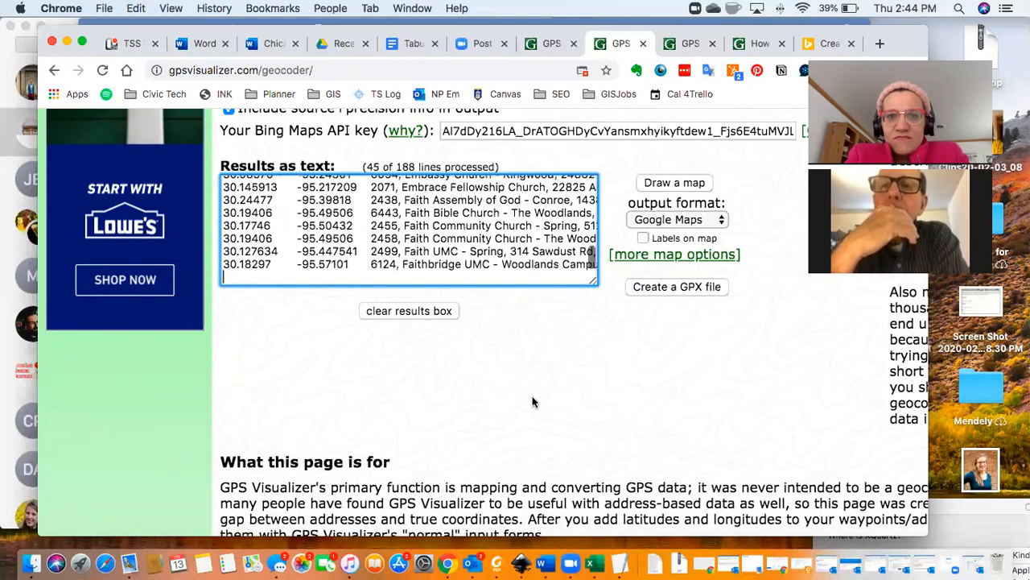
# Copy the geocoding results and replace the entire text of Mont_Test in TextEdit with them, saving and closing the file.
pyautogui.scroll(2, 532, 401)
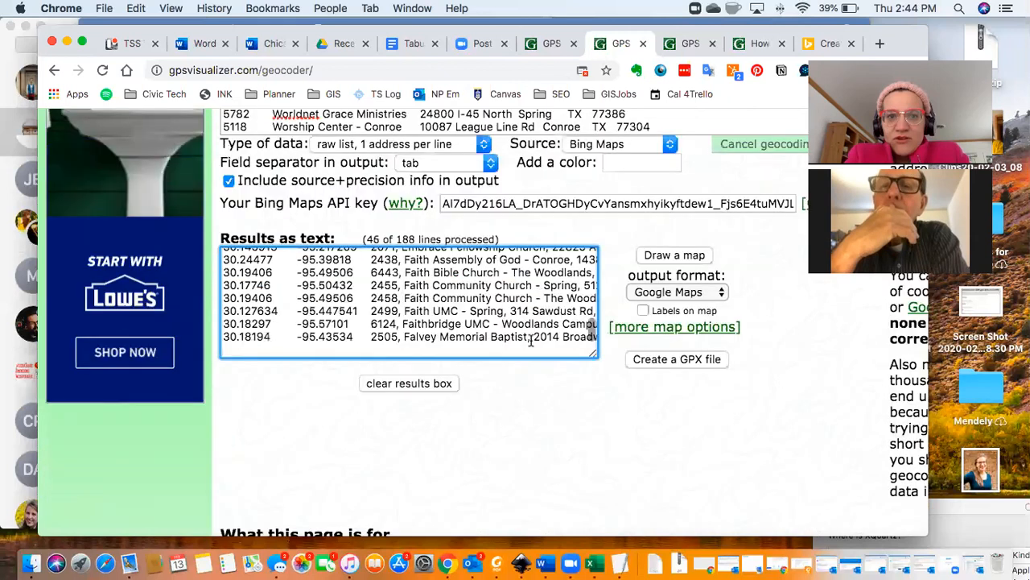
pyautogui.click(531, 341)
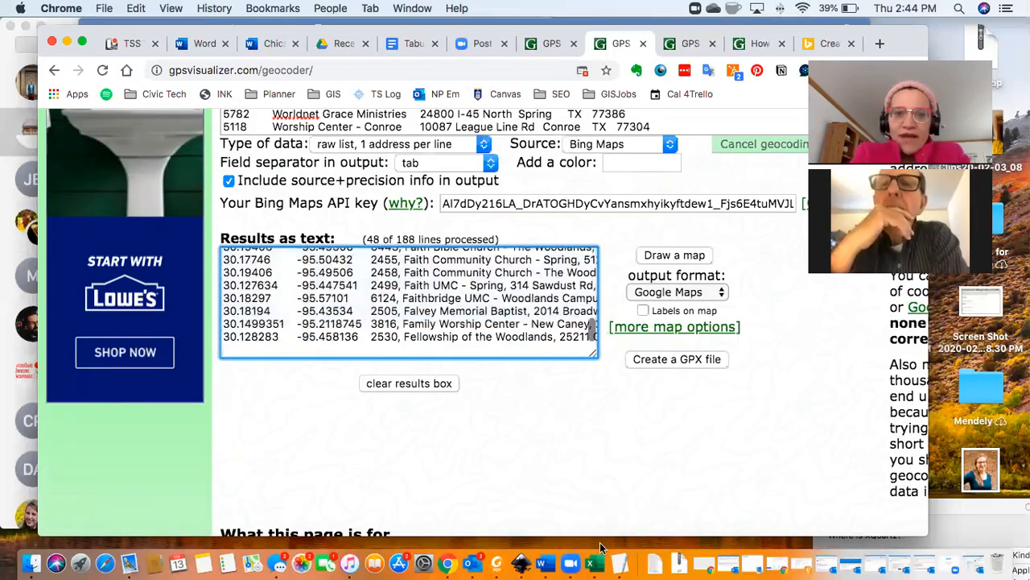
pyautogui.press('super+Tab')
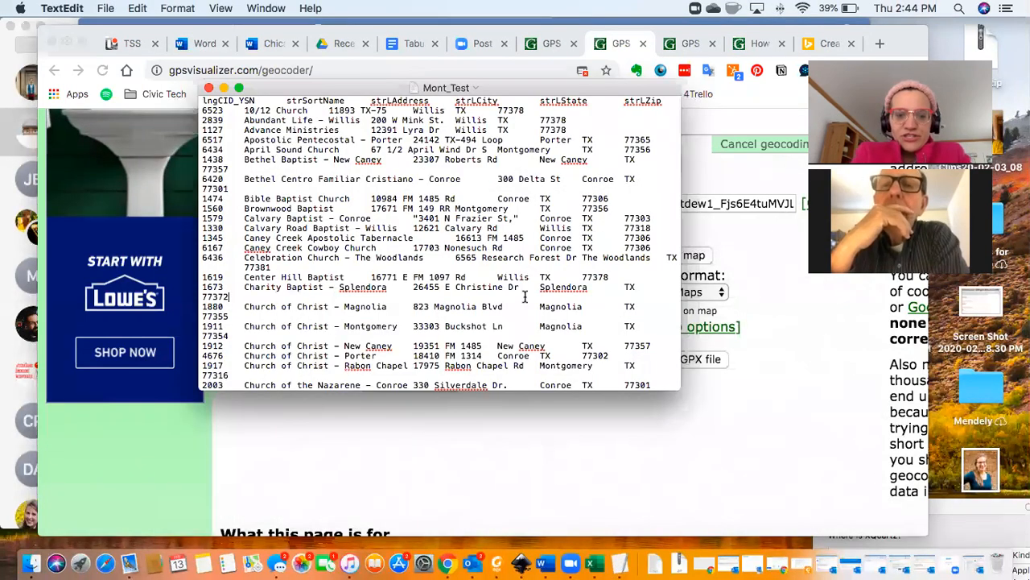
pyautogui.press('super+a')
pyautogui.press('BackSpace')
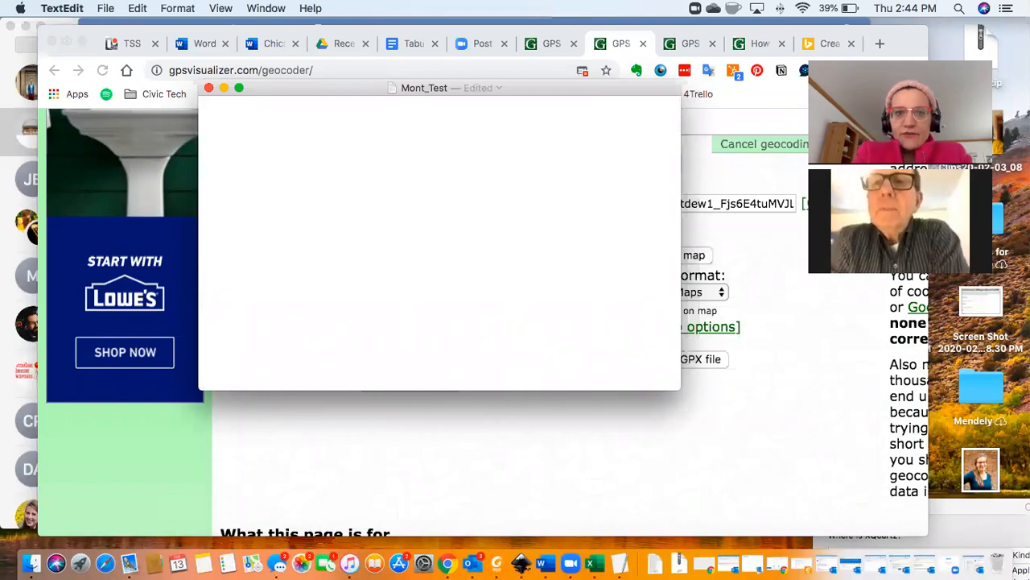
pyautogui.press('super+v')
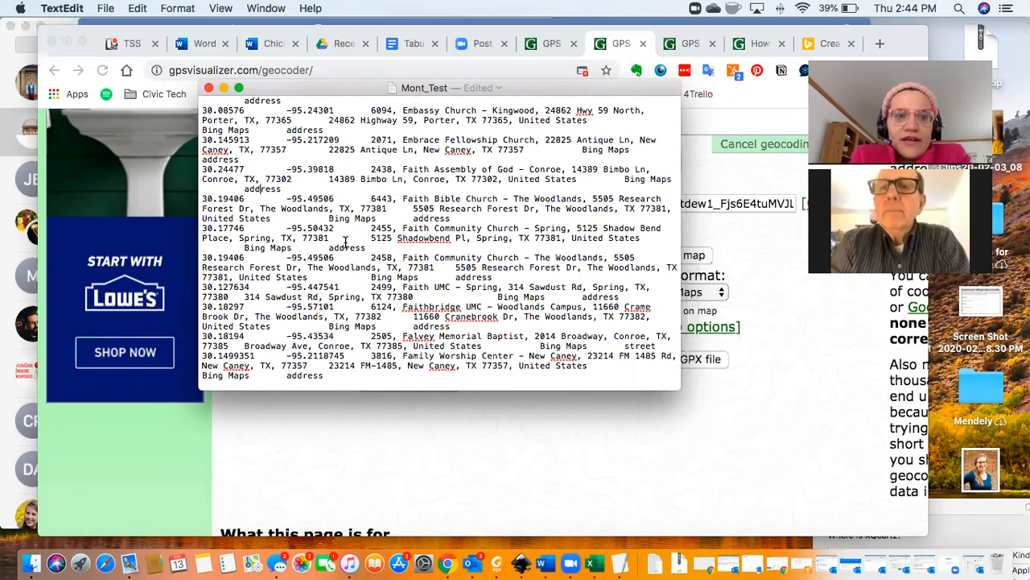
pyautogui.press('super+s')
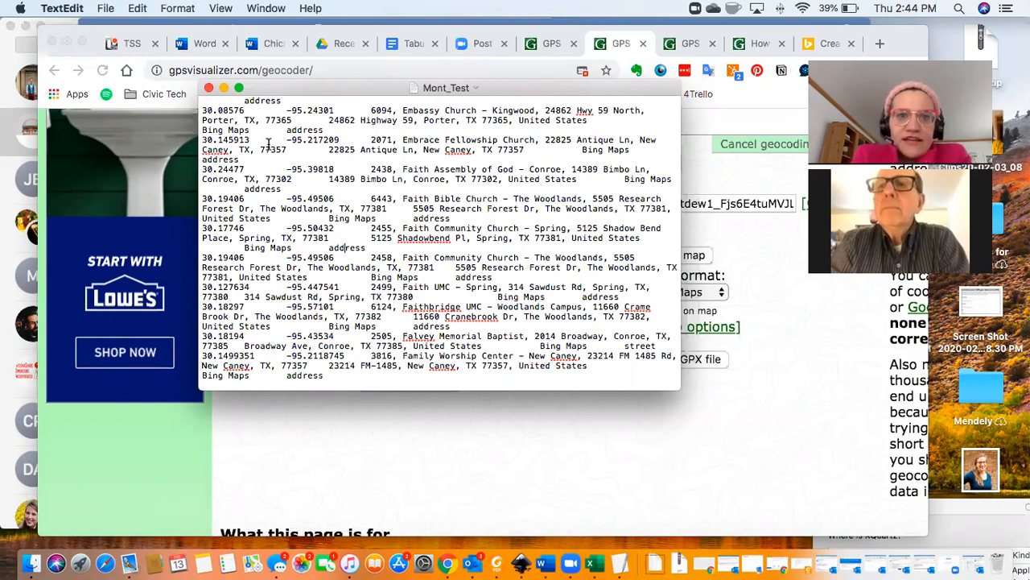
pyautogui.click(208, 87)
# Switch to Excel and start importing the Mont_Test text file from Downloads on this Mac.
pyautogui.click(593, 562)
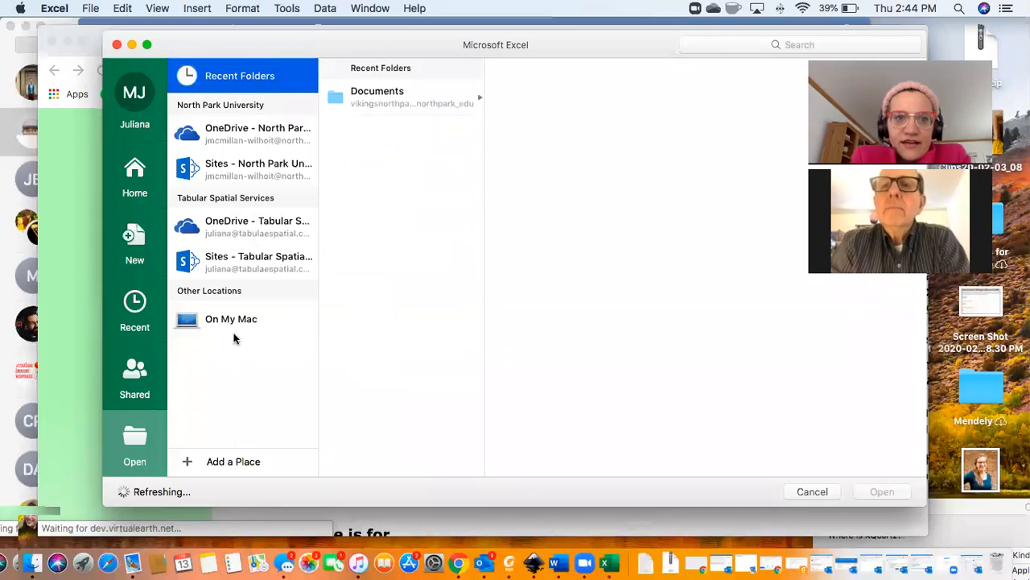
pyautogui.click(233, 320)
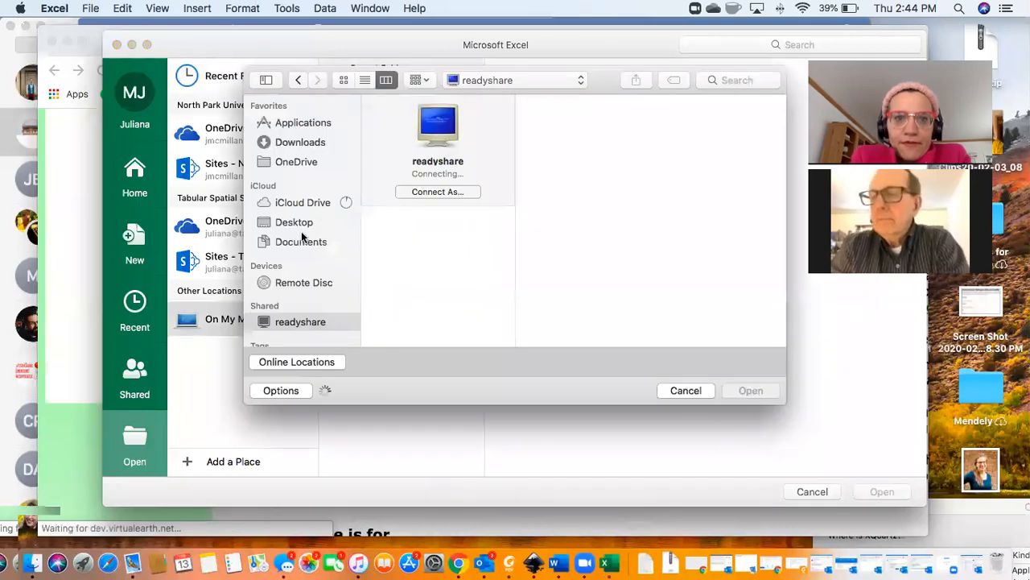
pyautogui.click(300, 142)
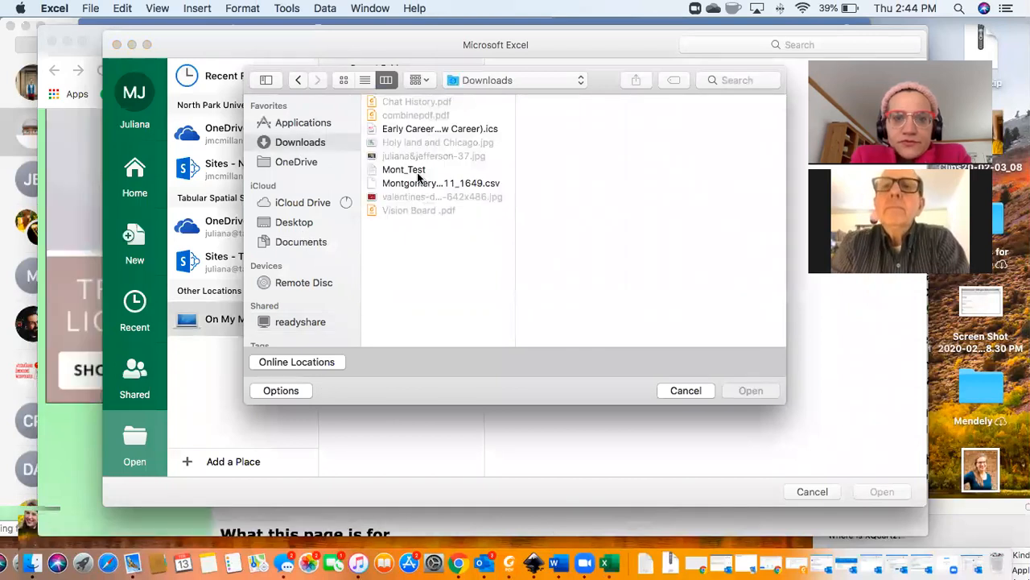
pyautogui.click(416, 172)
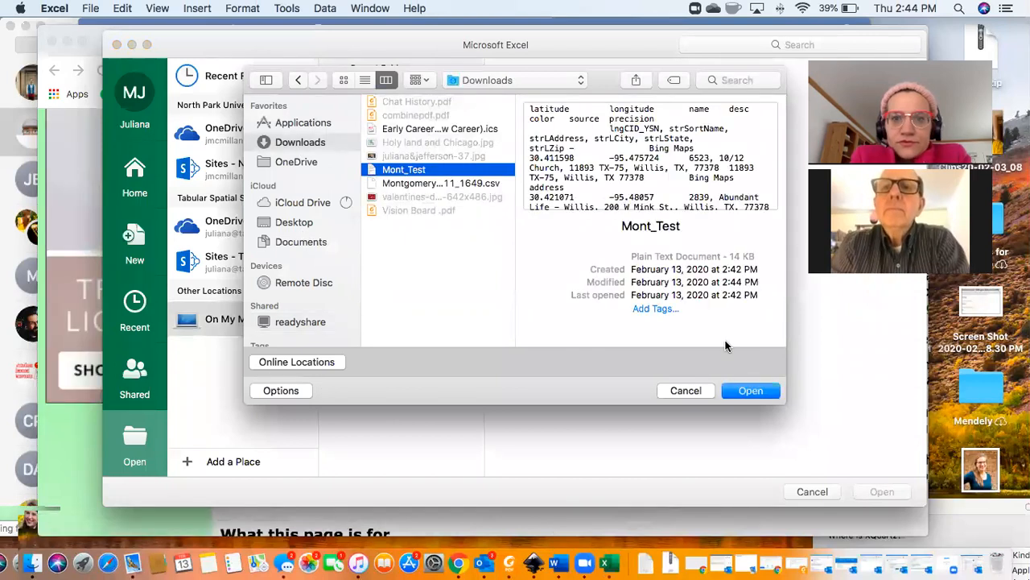
pyautogui.click(747, 391)
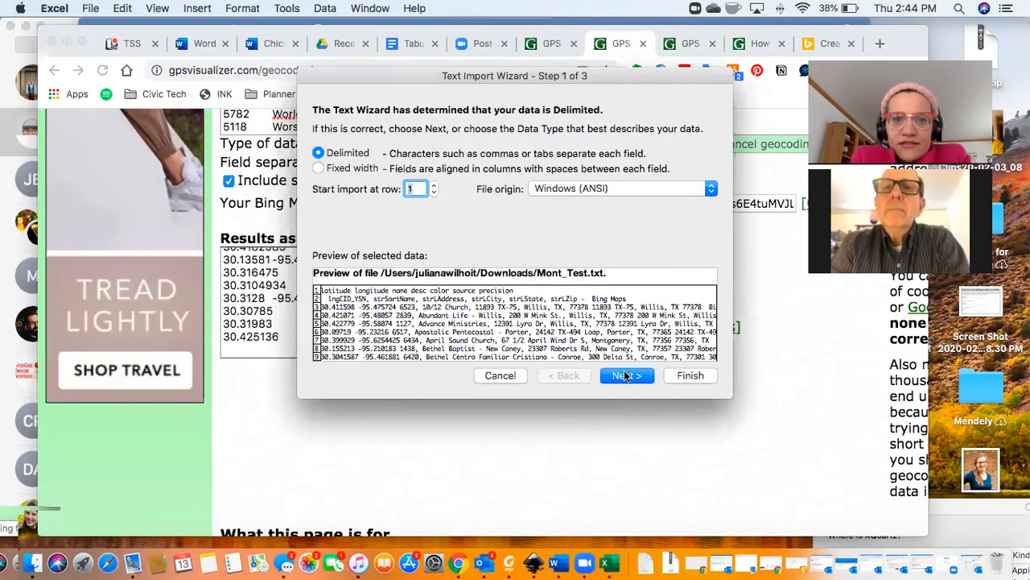
# Import Mont_Test as delimited data, splitting the fields at both tabs and commas, and finish the text import.
pyautogui.click(626, 376)
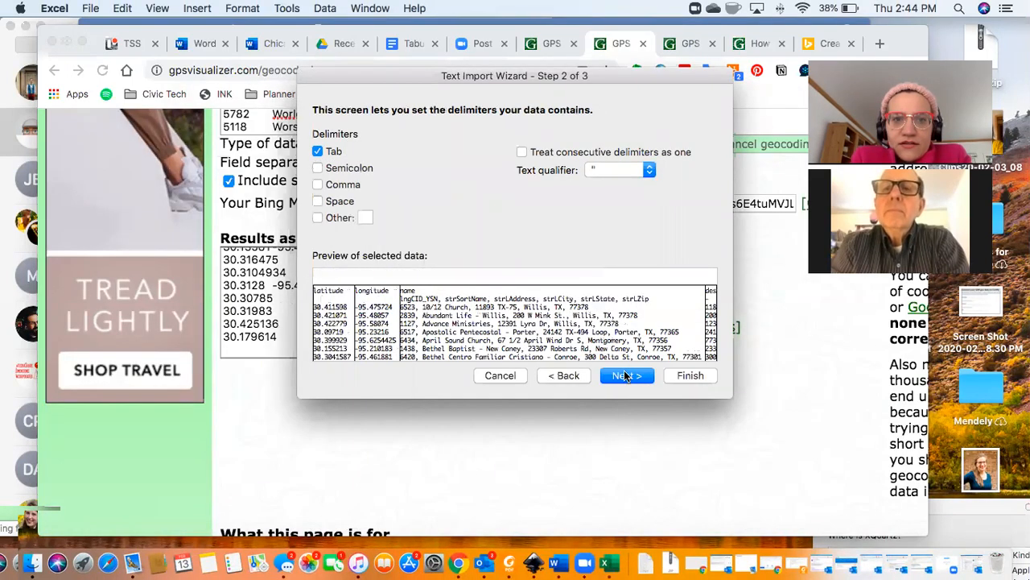
pyautogui.click(318, 185)
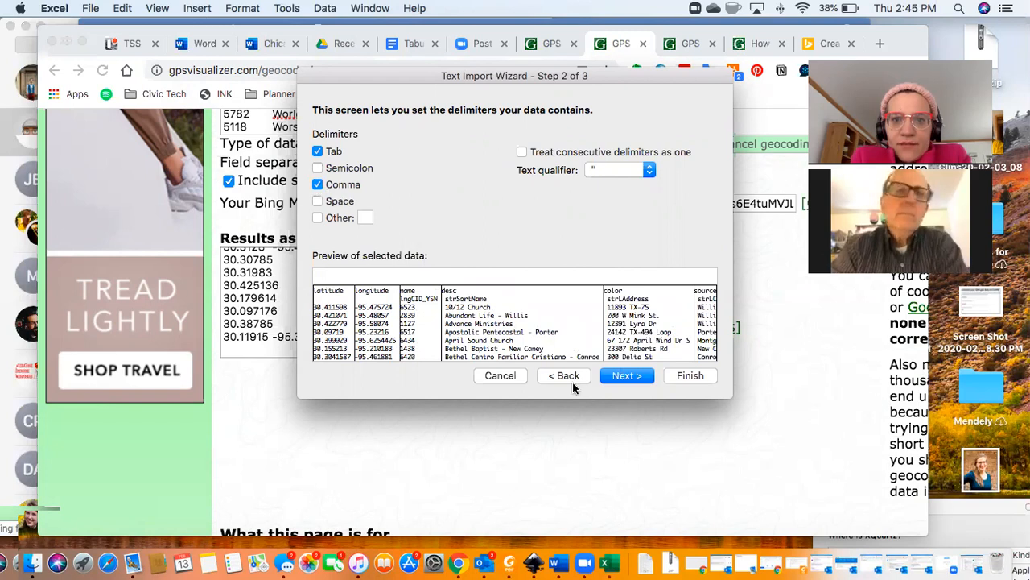
pyautogui.click(635, 375)
pyautogui.click(689, 379)
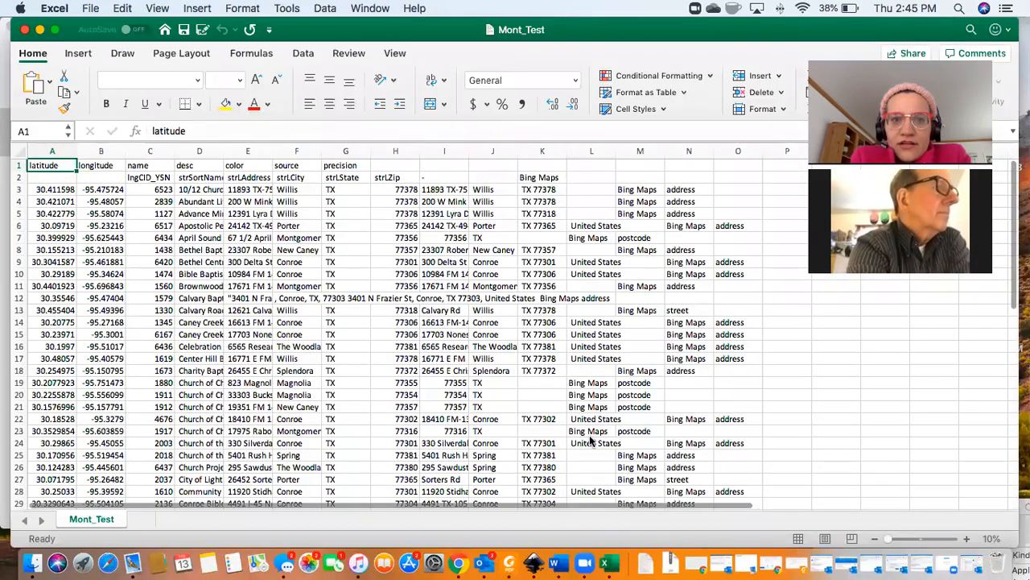
# Examine the imported coordinates, church address fields and Bing Maps precision columns down to the last filled row.
pyautogui.click(444, 202)
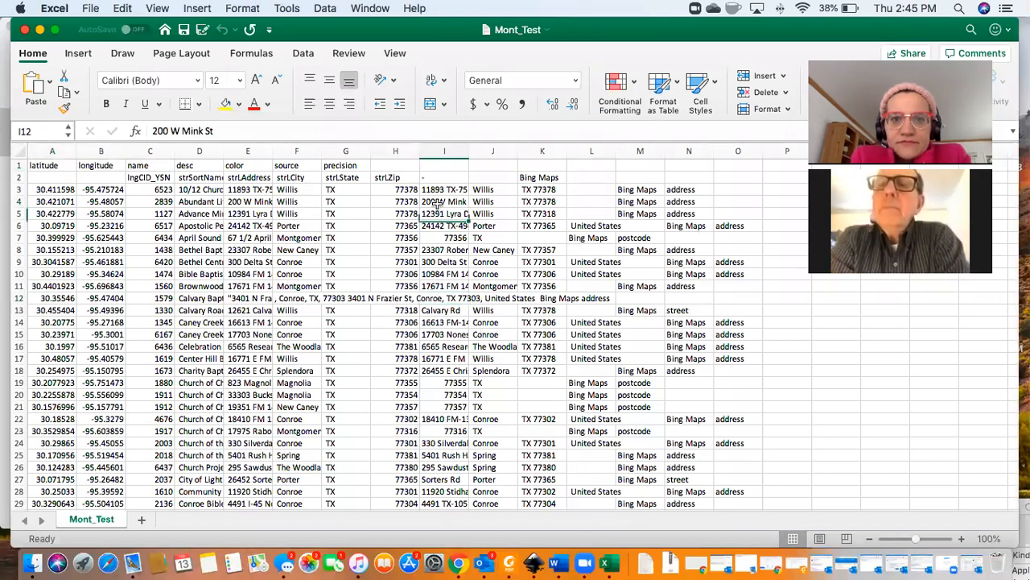
pyautogui.hscroll(2, 503, 214)
pyautogui.hscroll(-2, 502, 214)
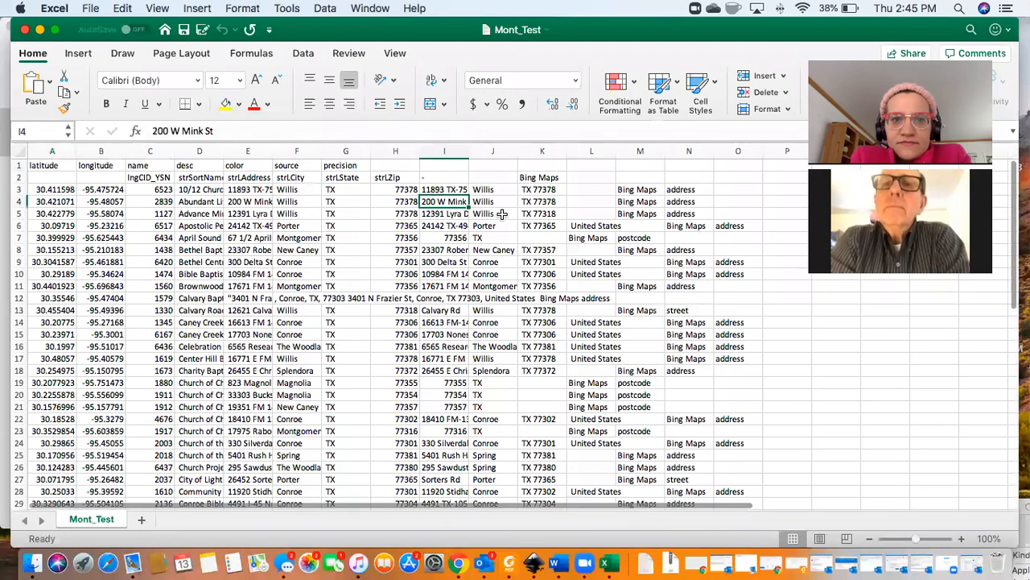
pyautogui.scroll(-20, 502, 214)
pyautogui.scroll(10, 502, 214)
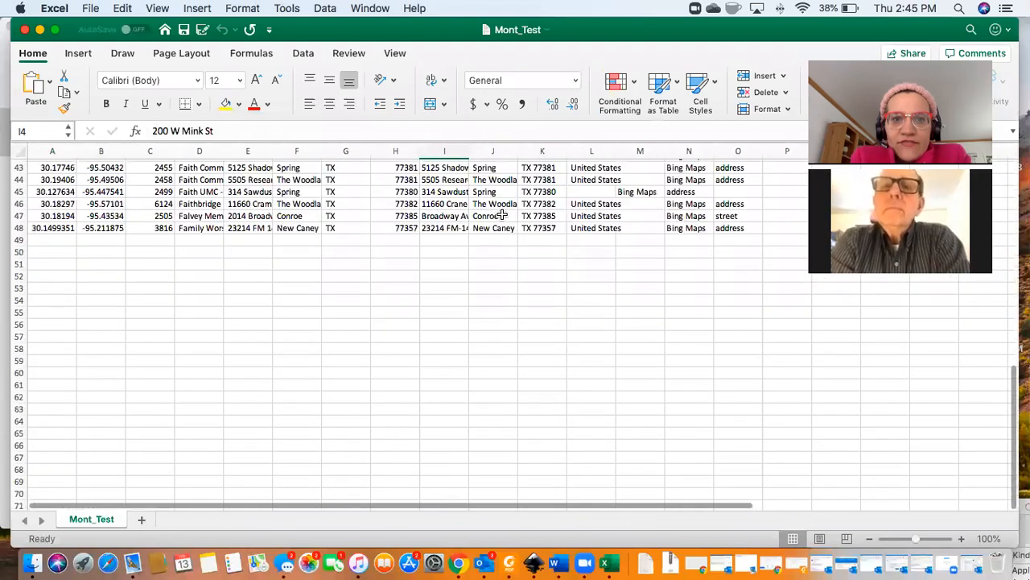
pyautogui.scroll(10, 502, 214)
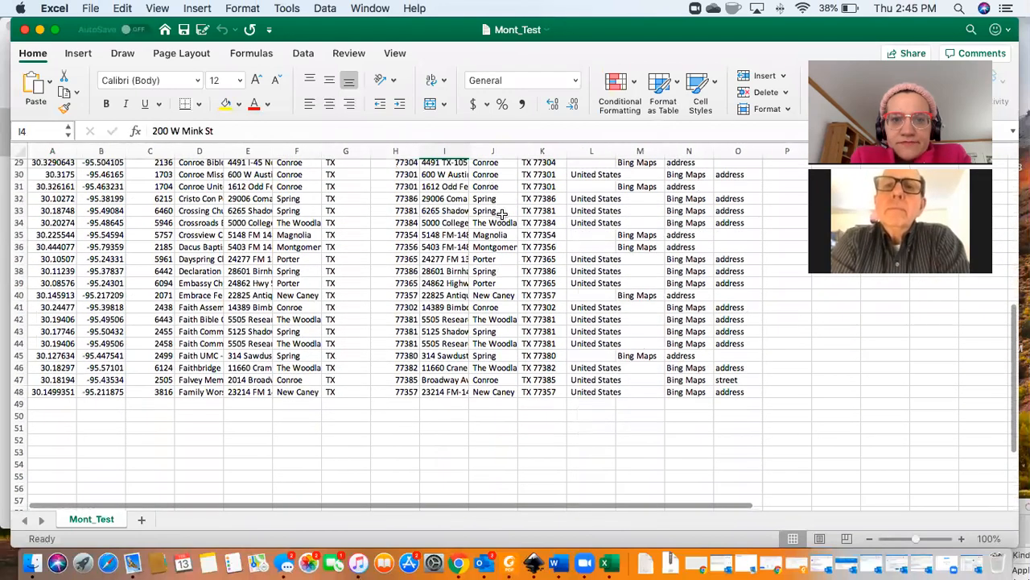
pyautogui.scroll(-4, 502, 214)
pyautogui.scroll(-5, 501, 212)
pyautogui.scroll(6, 501, 214)
pyautogui.scroll(3, 502, 212)
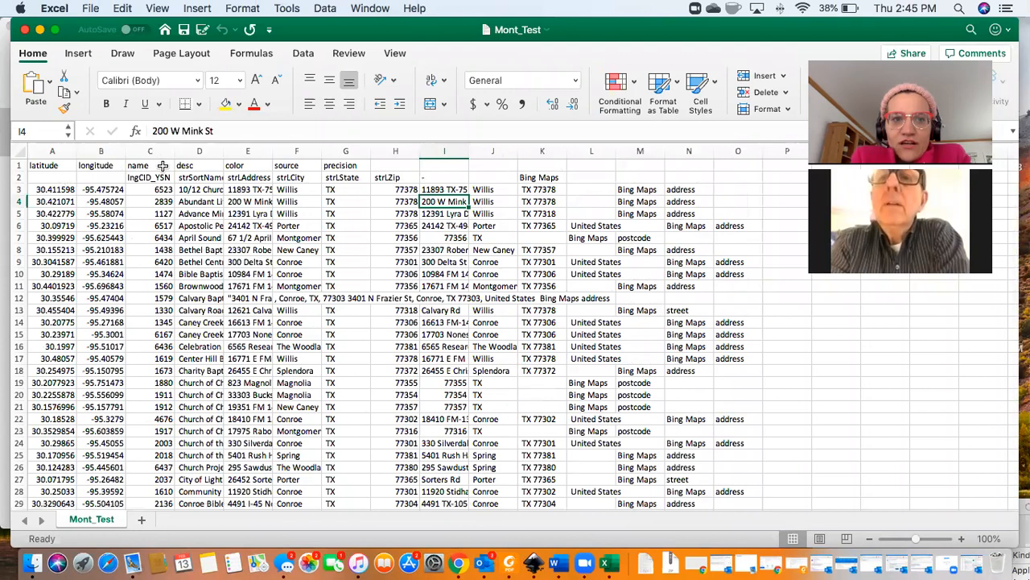
# Inspect the second header row and the first church entries, and widen column D for the church names.
pyautogui.click(18, 176)
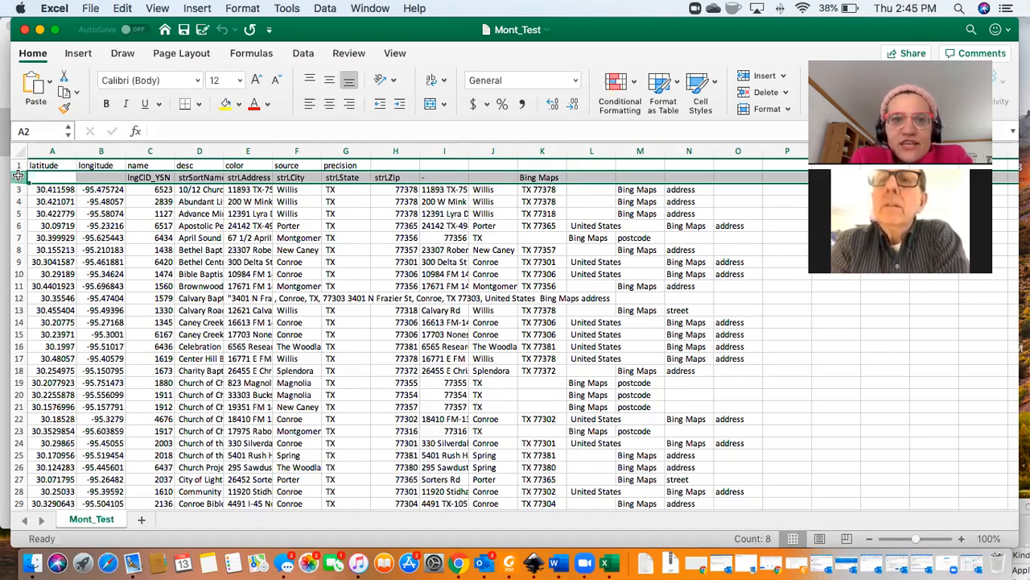
pyautogui.click(211, 200)
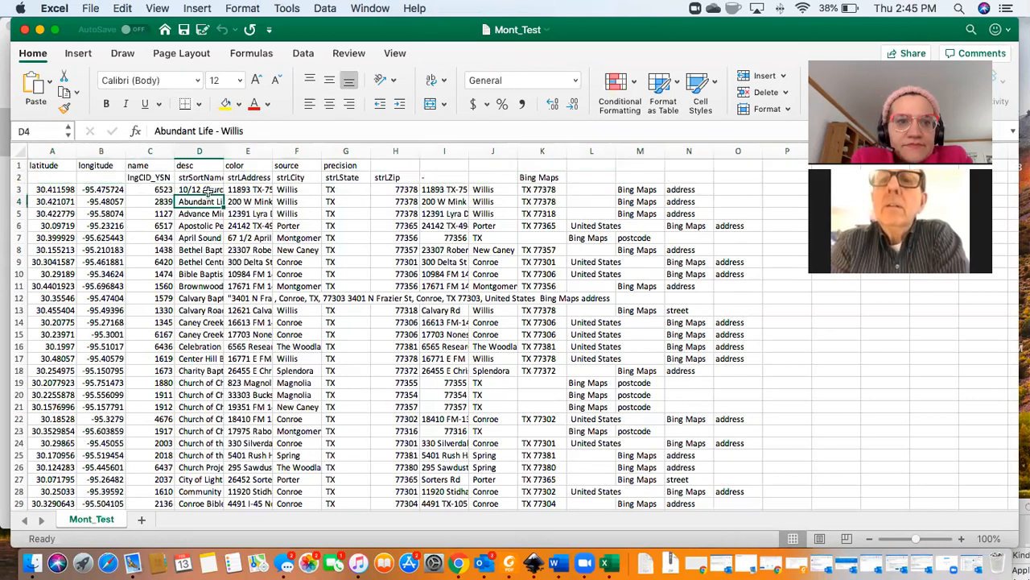
pyautogui.click(208, 190)
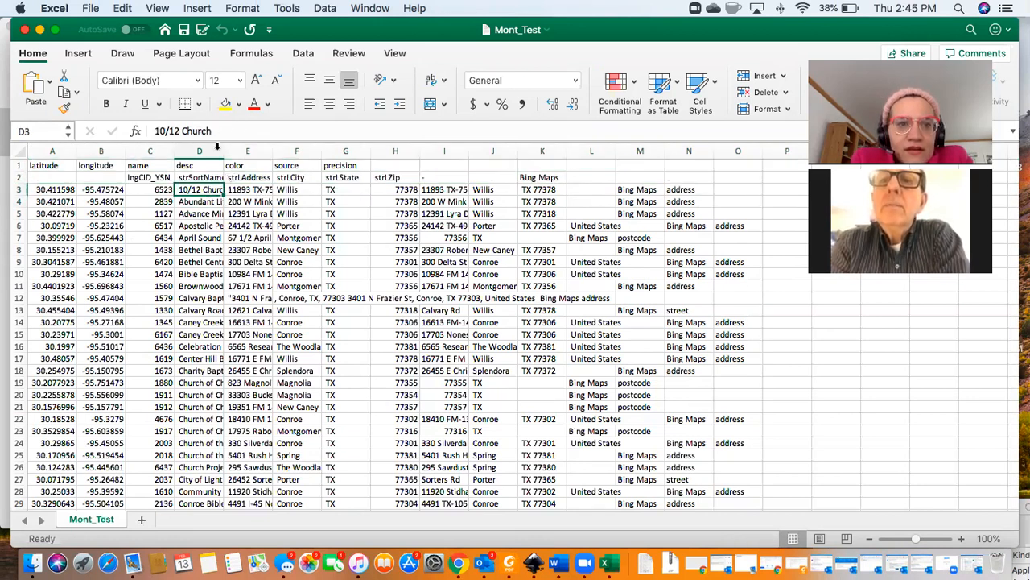
pyautogui.moveTo(224, 151); pyautogui.dragTo(247, 151)
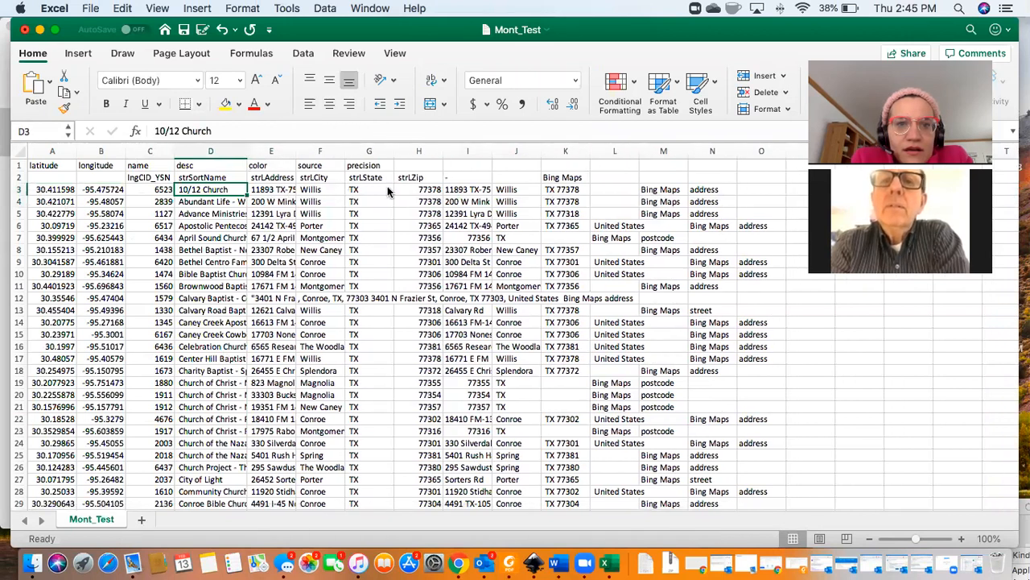
pyautogui.click(274, 190)
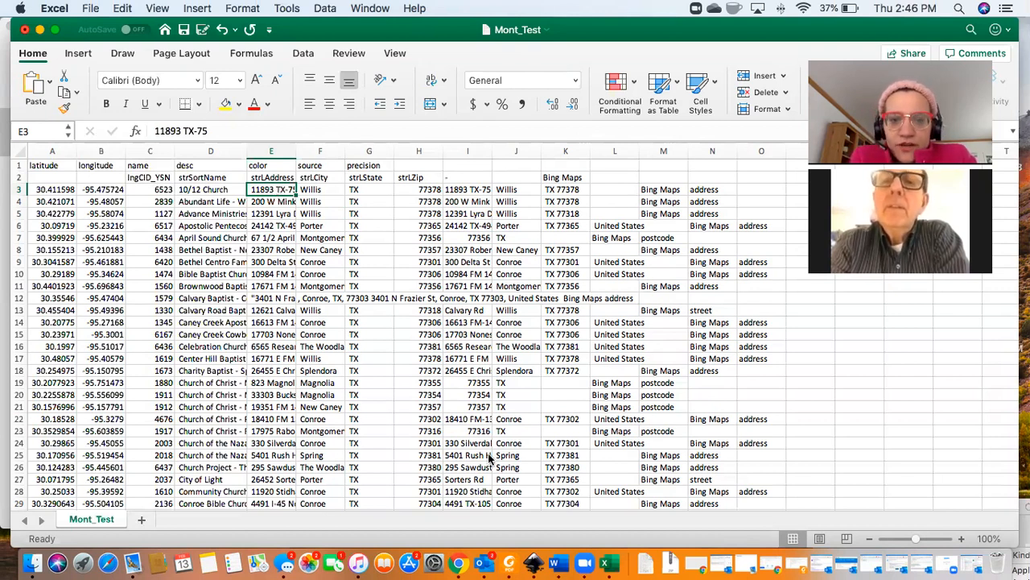
# Switch to Chrome and check the geocoder's processing progress, Bing Maps settings and address input list.
pyautogui.click(455, 565)
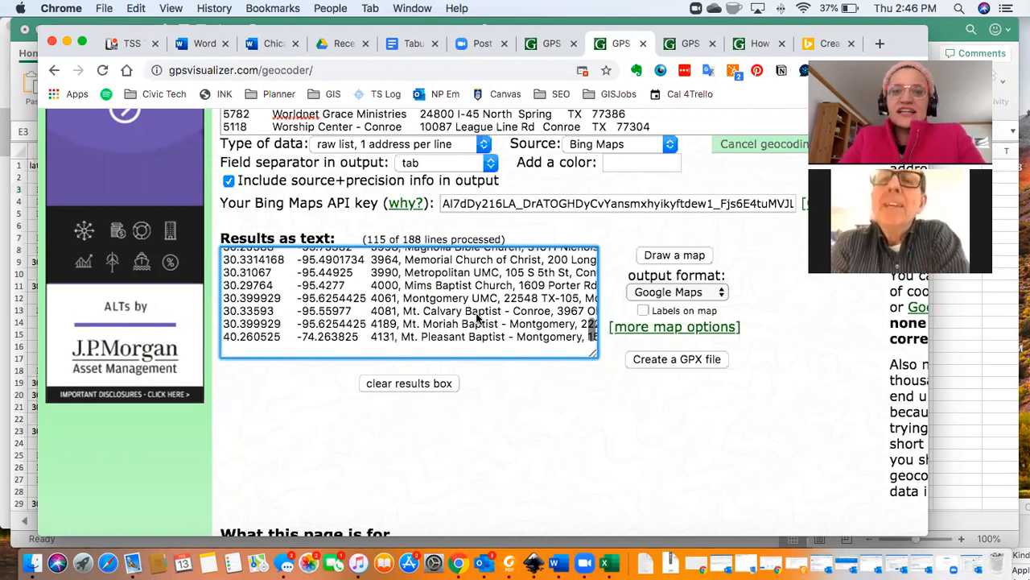
pyautogui.click(587, 205)
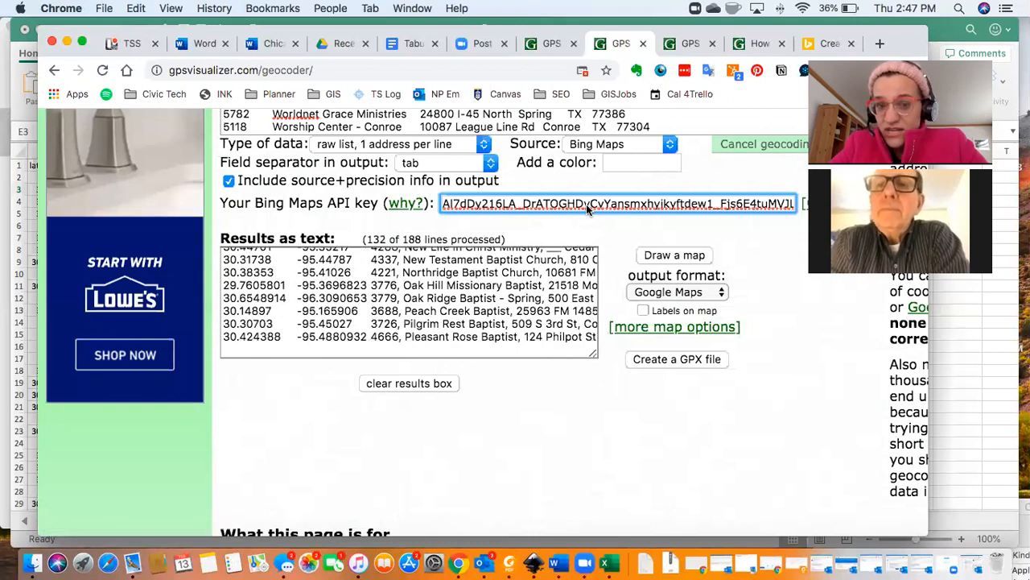
pyautogui.scroll(4, 586, 204)
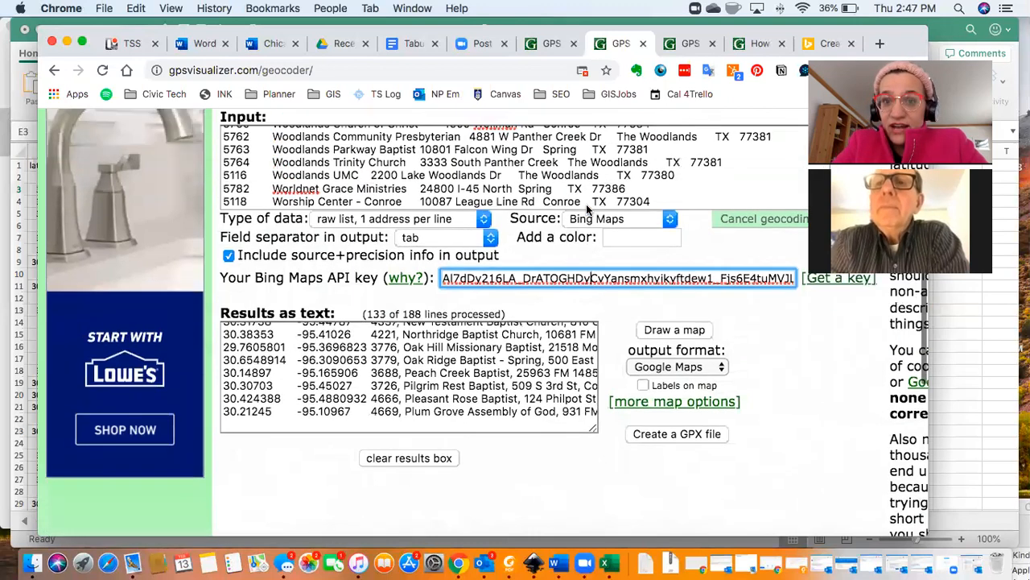
pyautogui.click(586, 239)
pyautogui.scroll(-3, 456, 297)
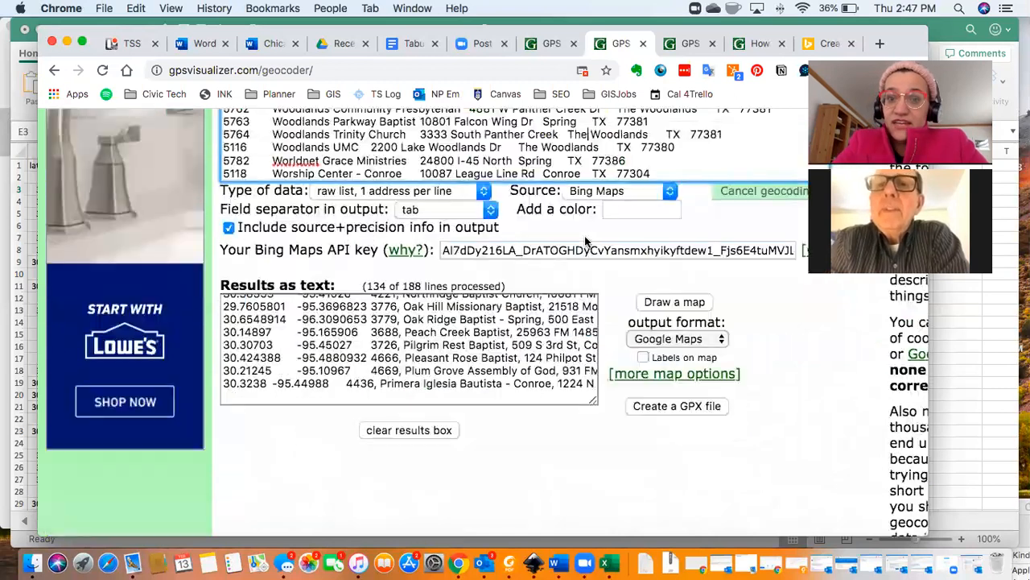
# Select the entire text of the completed geocoding results.
pyautogui.click(456, 296)
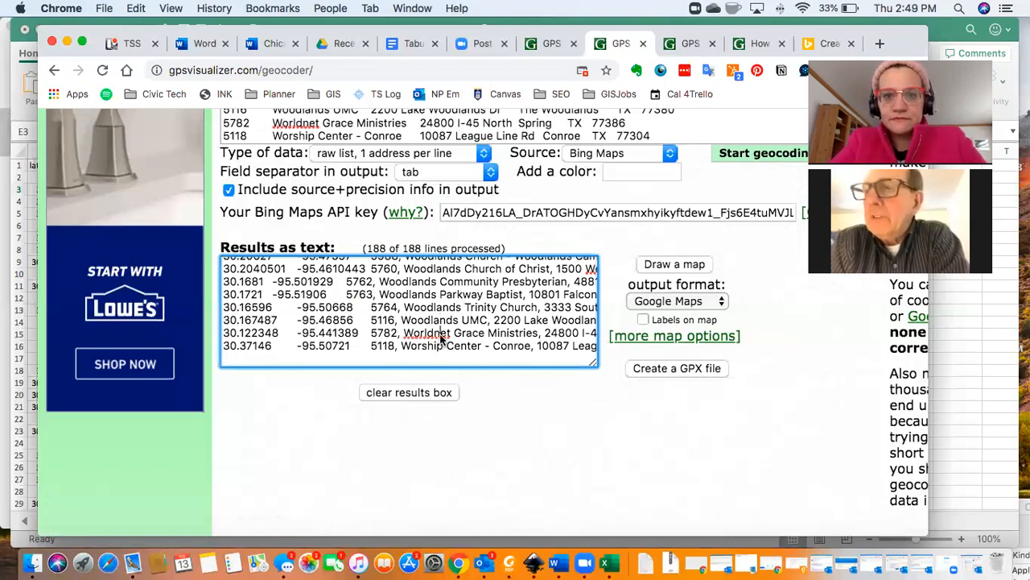
pyautogui.press('super+a')
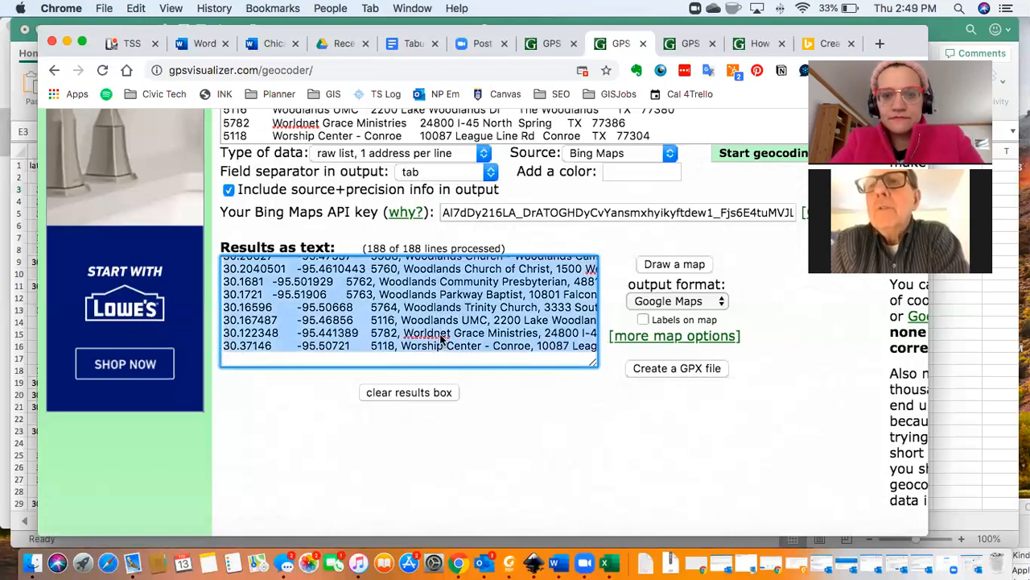